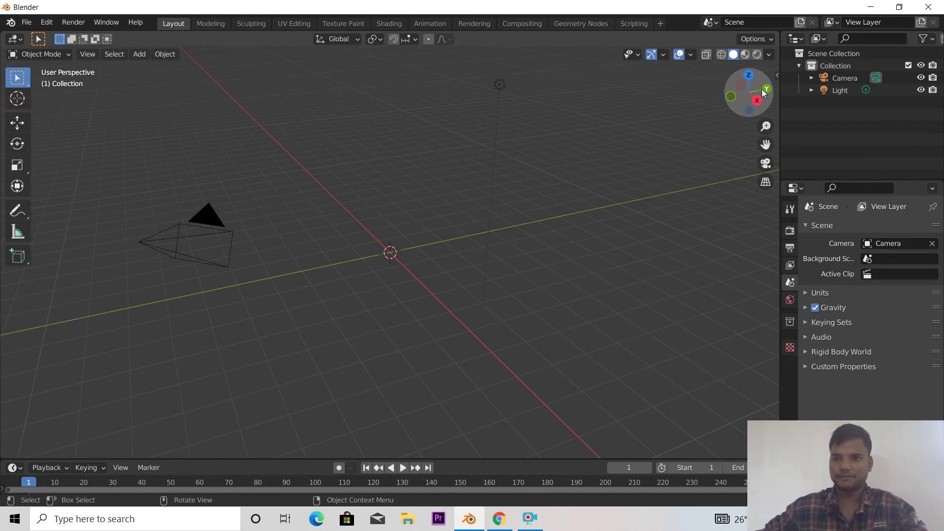
# Open the viewport sidebar and show the FaceBuilder 2021.3 panel with its new-head option
pyautogui.moveTo(775, 74); pyautogui.dragTo(662, 118)
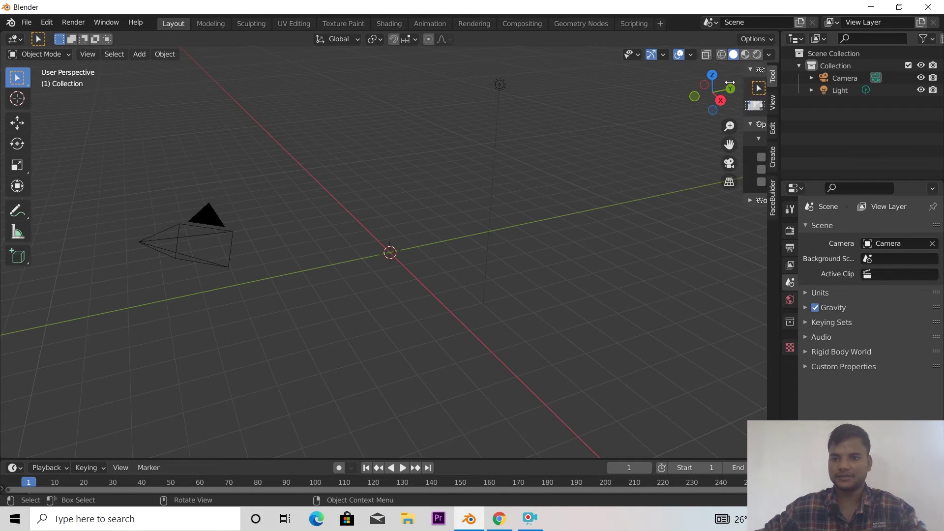
pyautogui.click(774, 199)
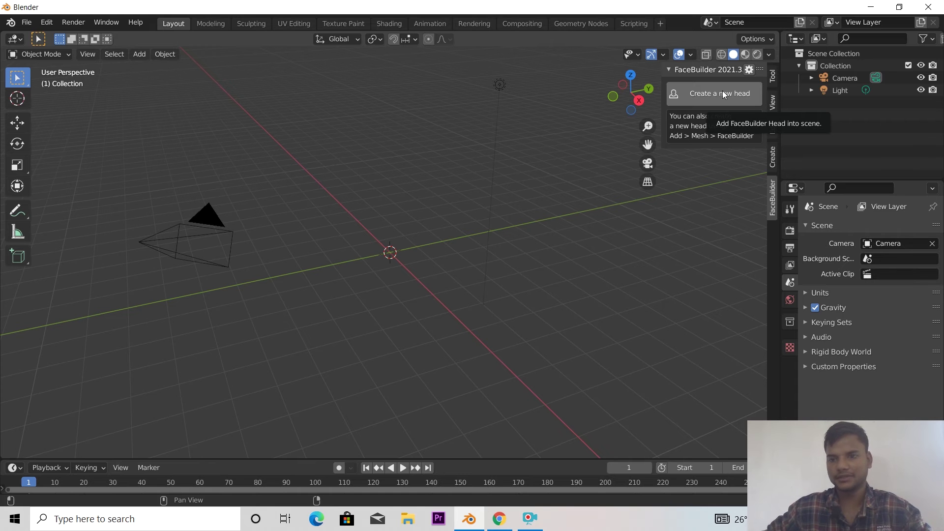
pyautogui.click(43, 26)
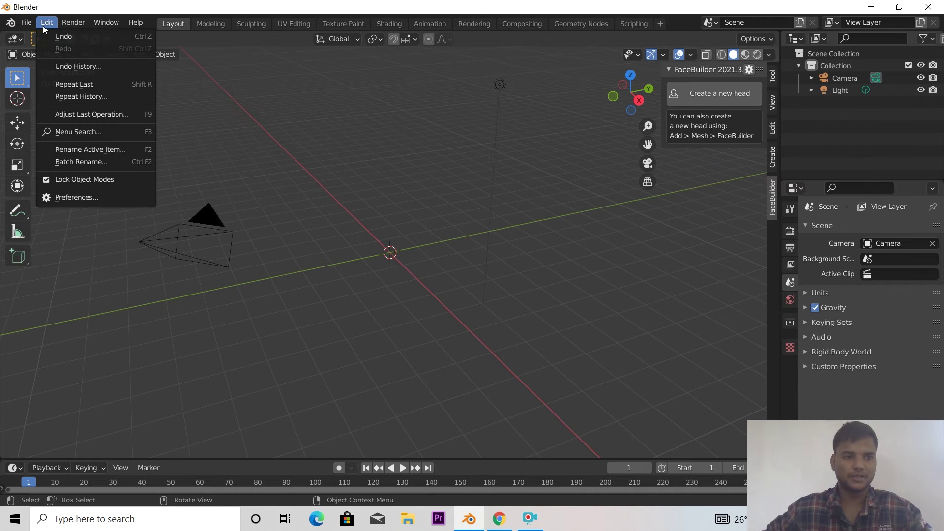
pyautogui.click(80, 196)
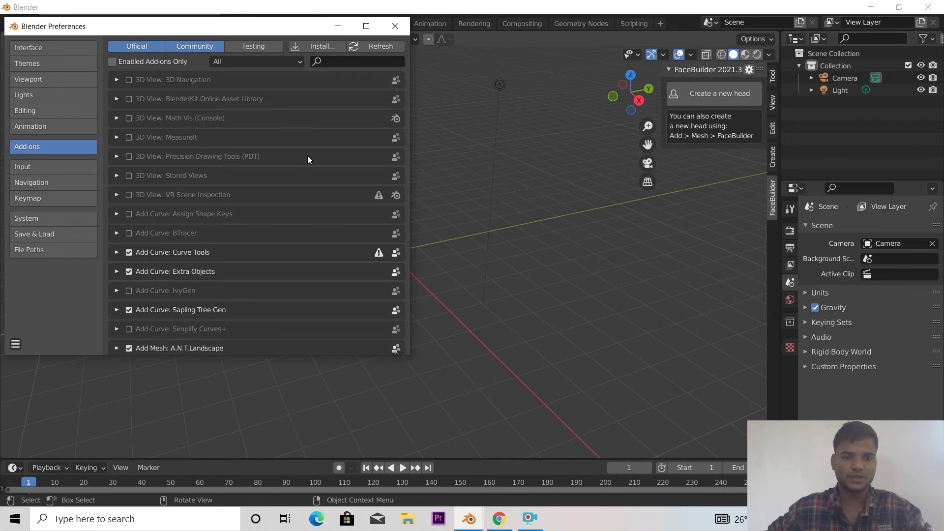
pyautogui.click(399, 25)
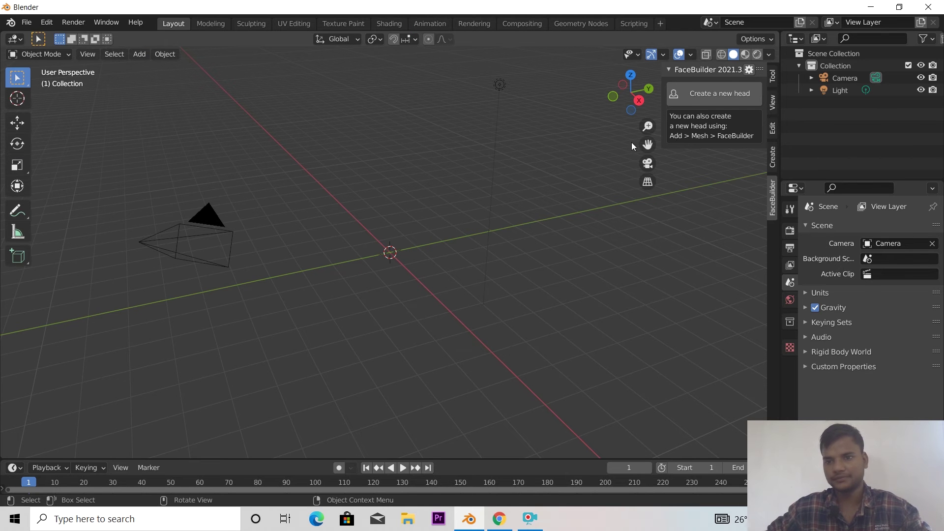
# Create a FaceBuilderHead mesh, then zoom in and orbit to view its face front-on
pyautogui.click(718, 96)
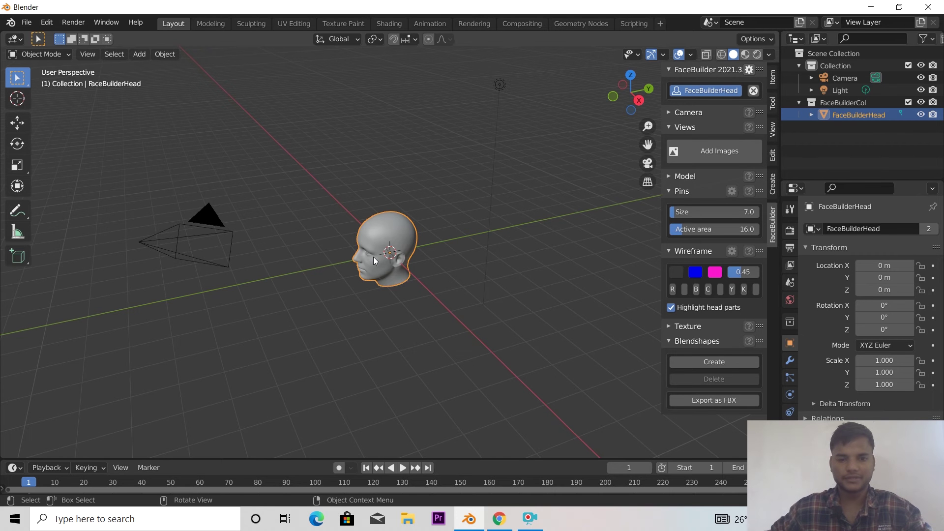
pyautogui.scroll(1, 377, 258)
pyautogui.scroll(1, 377, 258)
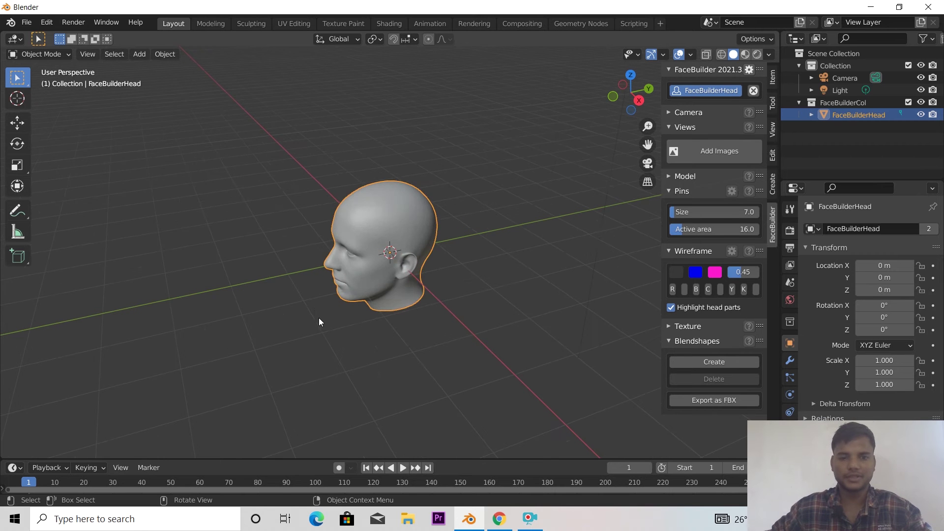
pyautogui.moveTo(302, 314); pyautogui.dragTo(399, 283, button='middle')
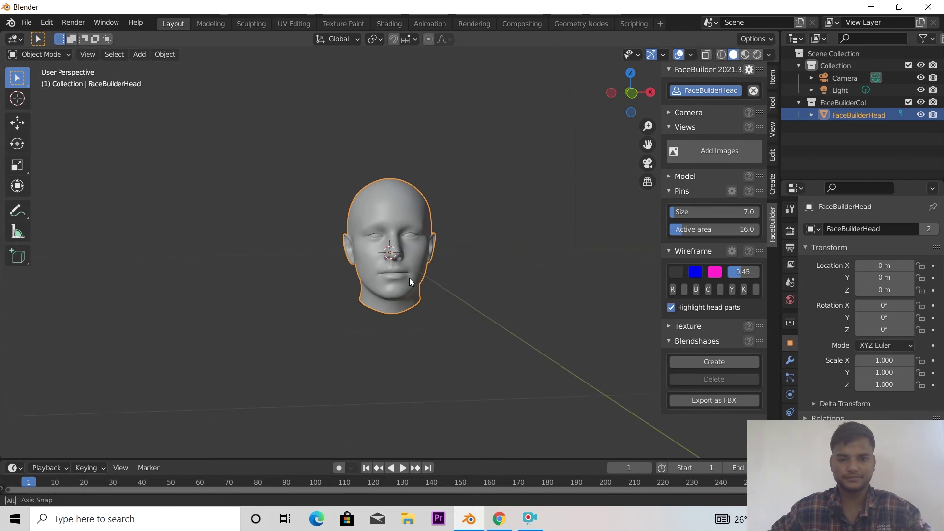
pyautogui.scroll(1, 390, 219)
pyautogui.scroll(2, 389, 219)
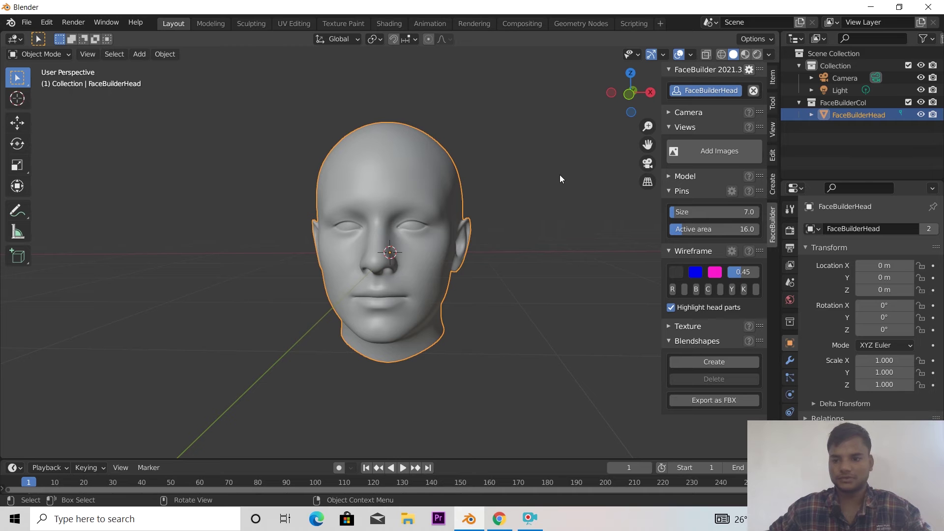
pyautogui.click(717, 150)
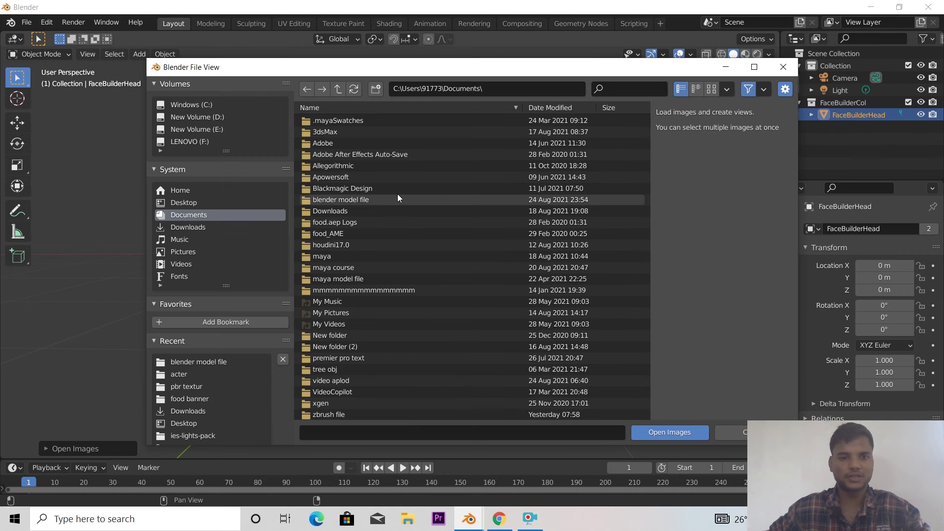
# Load 'Matt-Damon front.jpg' from Downloads > acter as the head's first view
pyautogui.click(189, 227)
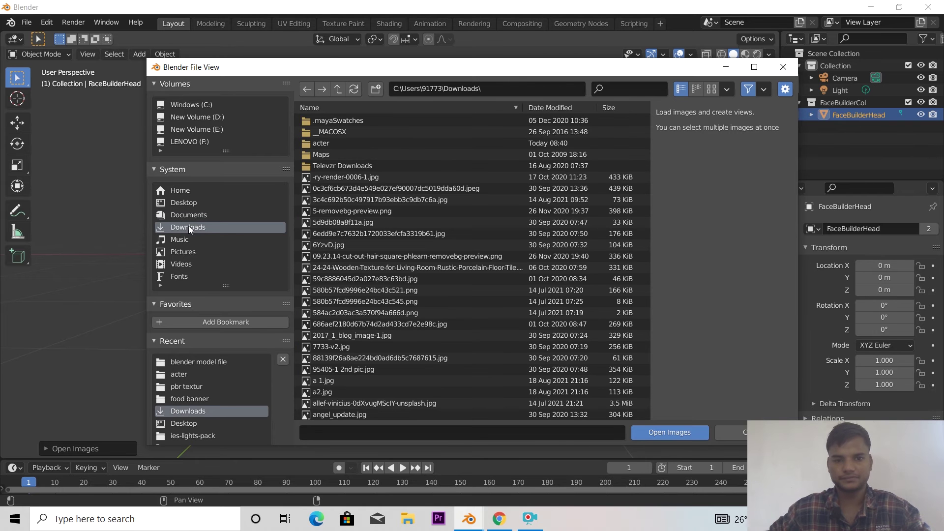
pyautogui.click(347, 143)
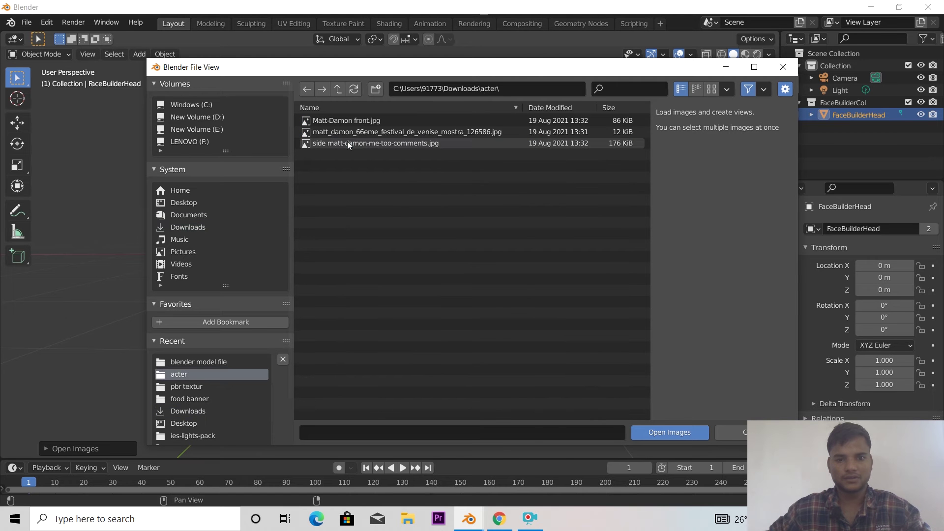
pyautogui.click(362, 120)
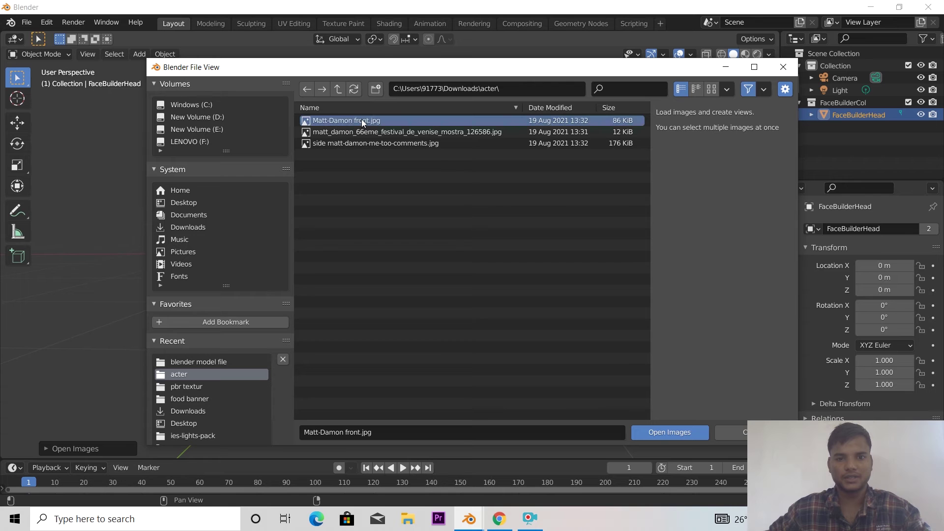
pyautogui.click(662, 432)
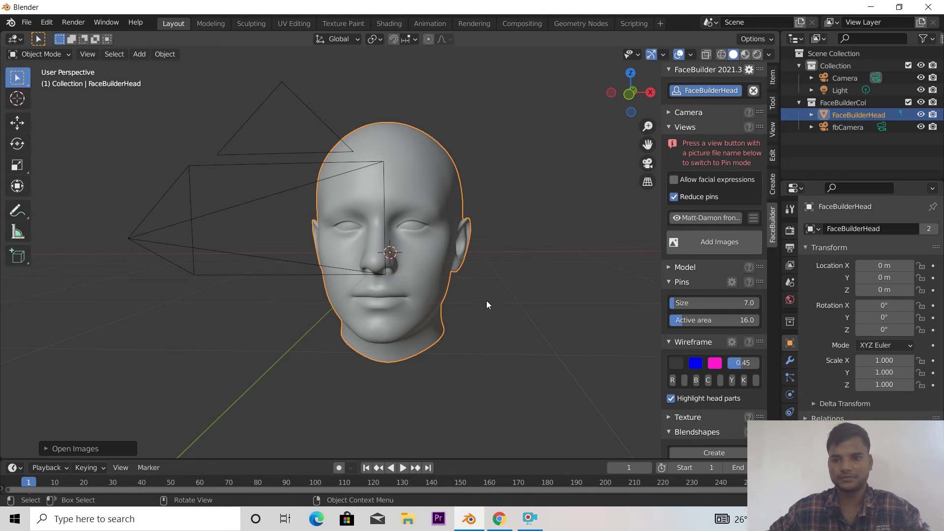
# Enter pin mode on the front view and add the festival photo from Downloads\acter as a second view
pyautogui.click(702, 219)
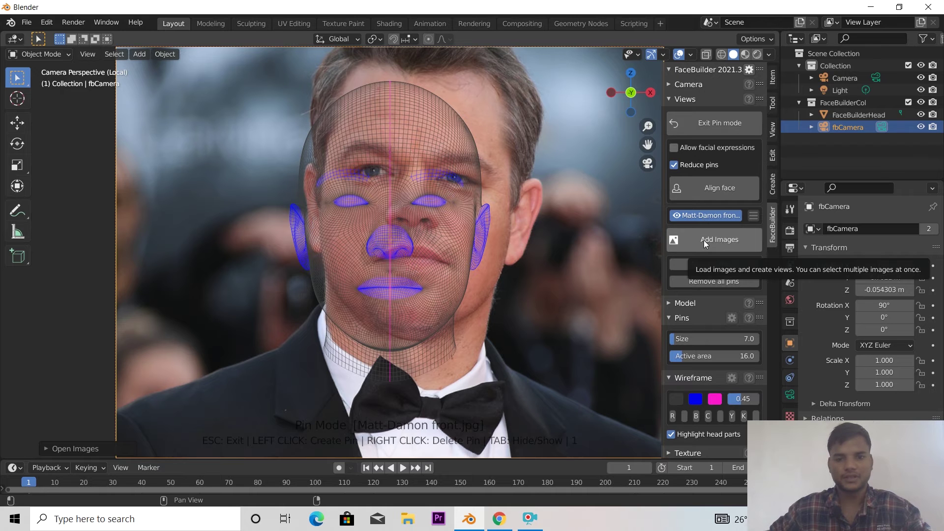
pyautogui.click(704, 240)
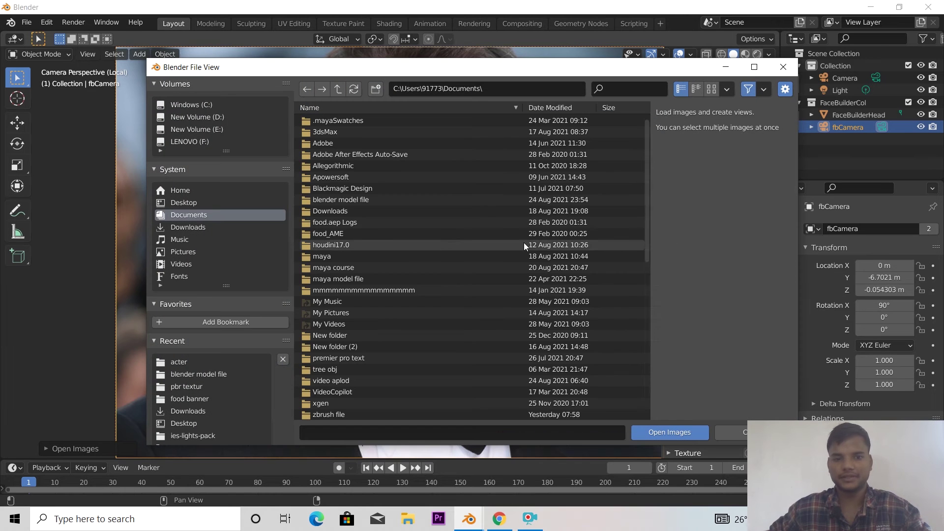
pyautogui.click(188, 227)
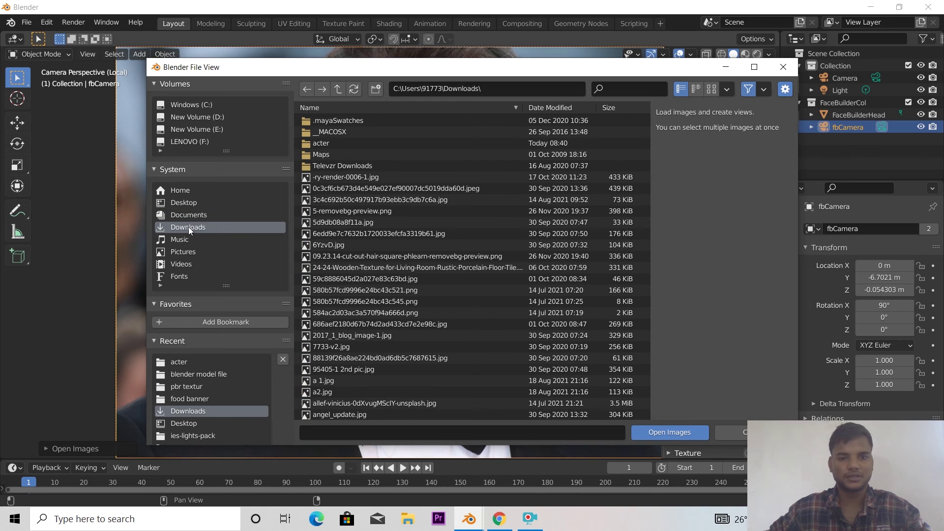
pyautogui.click(341, 142)
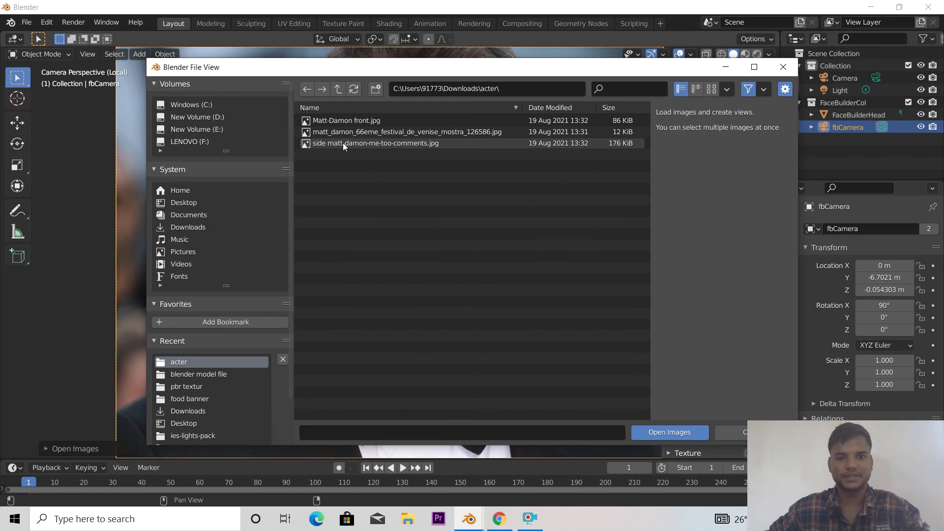
pyautogui.click(373, 133)
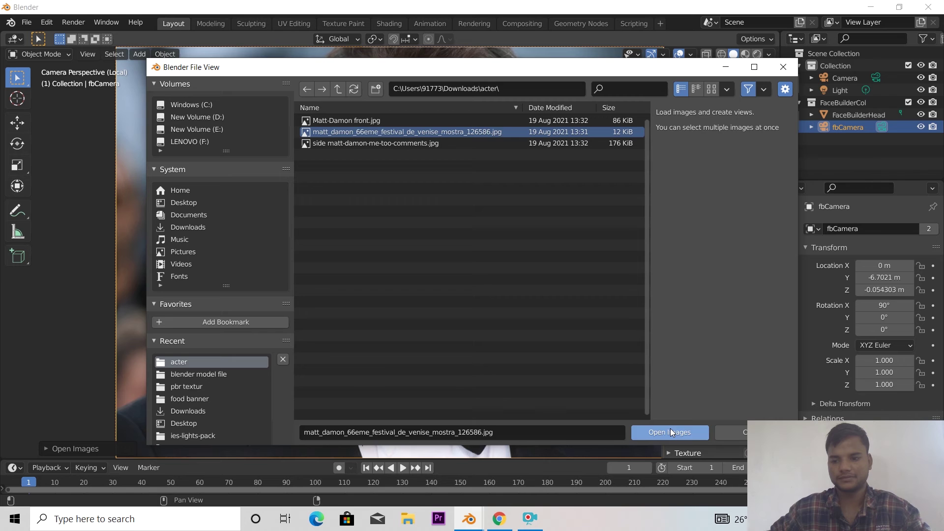
pyautogui.click(671, 429)
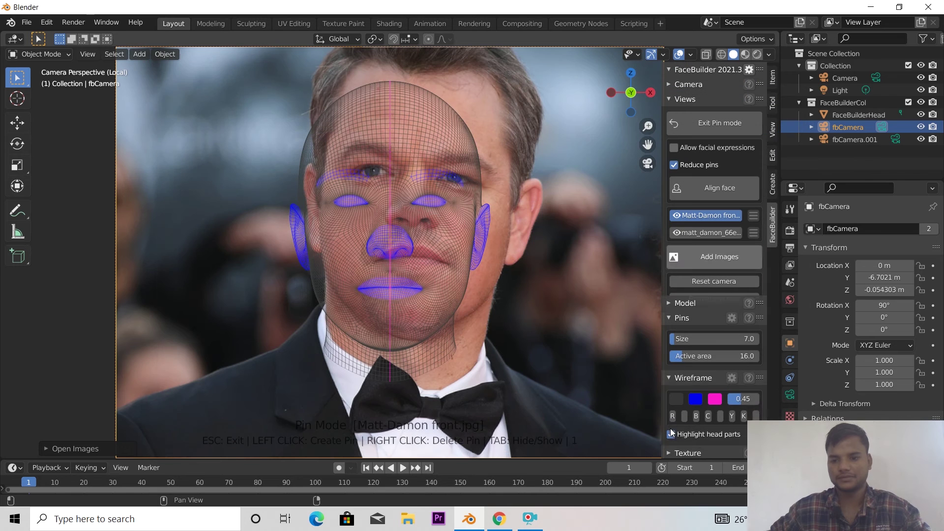
# Add the side-profile photo from Downloads\acter as the third view
pyautogui.click(717, 257)
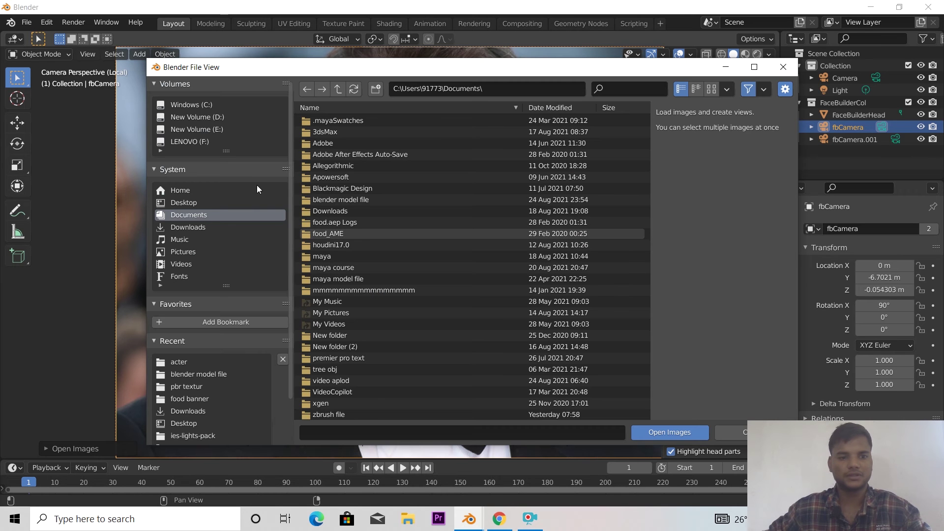
pyautogui.click(197, 226)
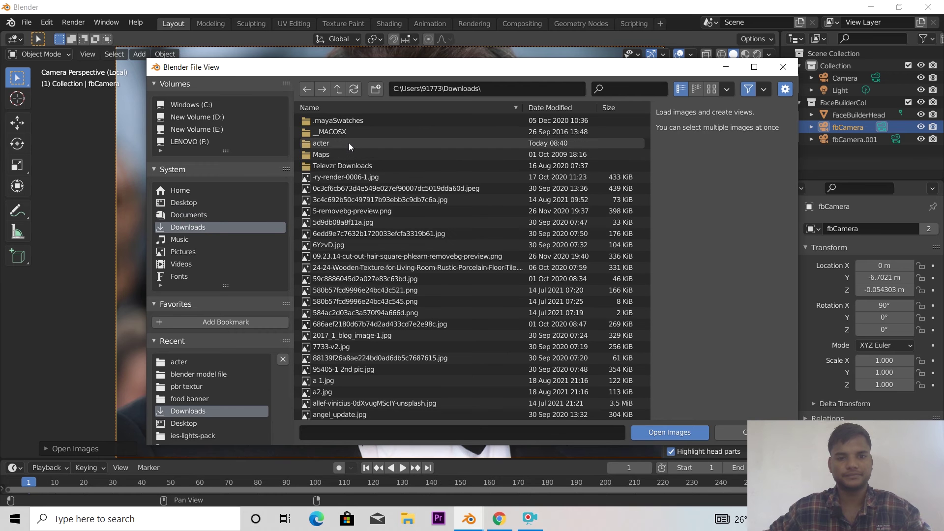
pyautogui.doubleClick(349, 142)
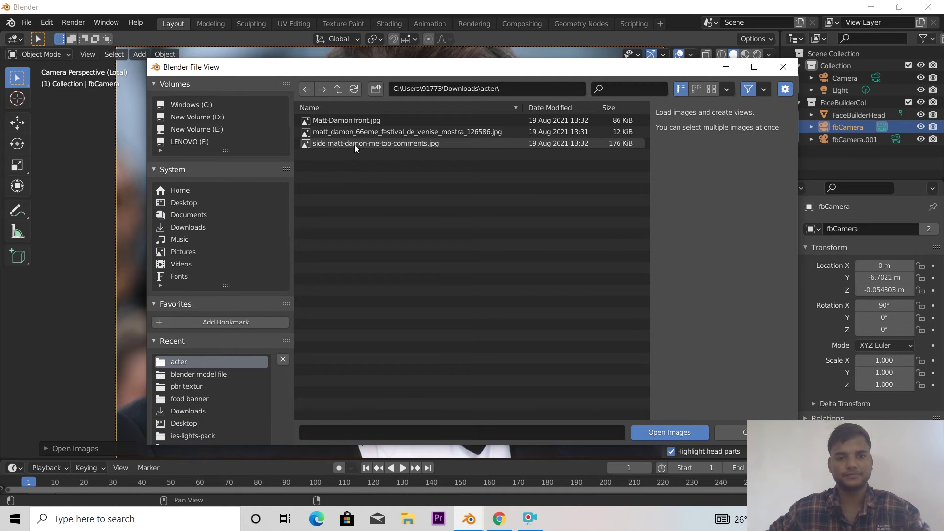
pyautogui.click(355, 145)
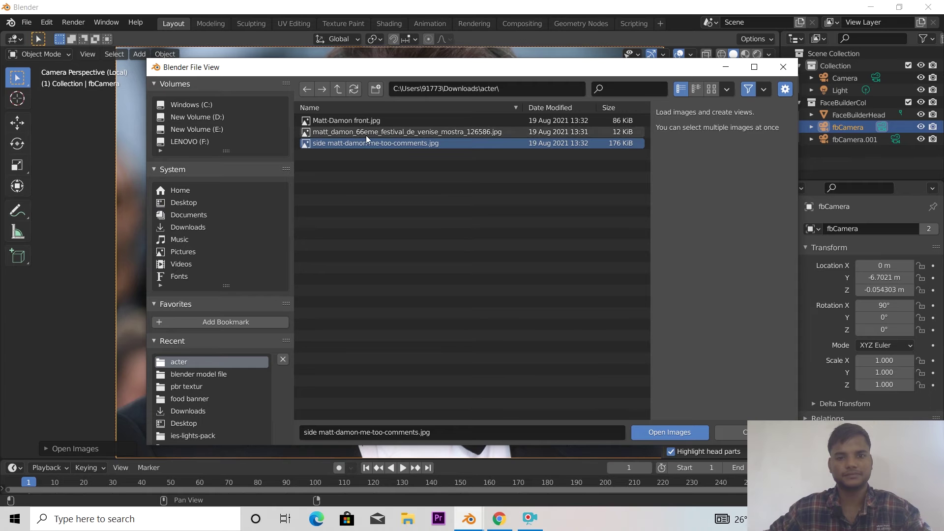
pyautogui.click(678, 430)
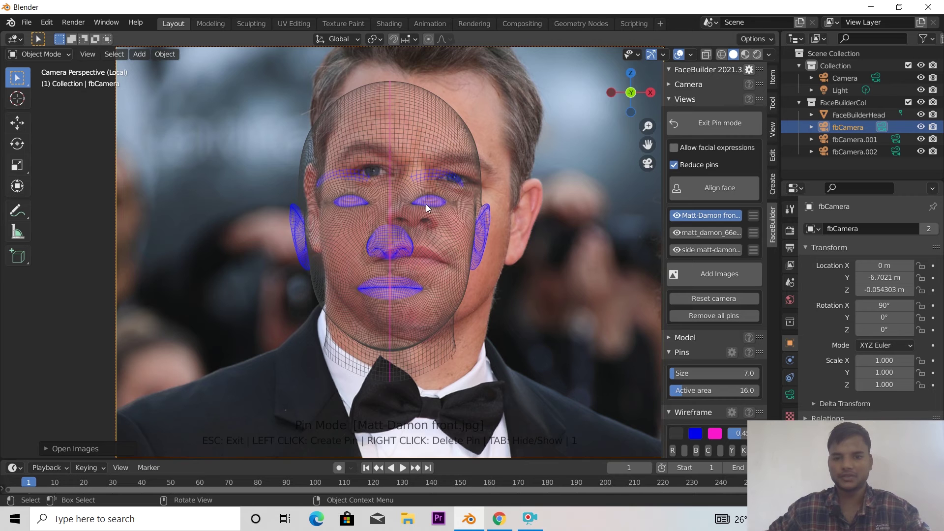
# Place a first pin and drag the mesh over the actor's face in the front photo
pyautogui.scroll(1, 420, 205)
pyautogui.scroll(-1, 420, 206)
pyautogui.scroll(-1, 420, 206)
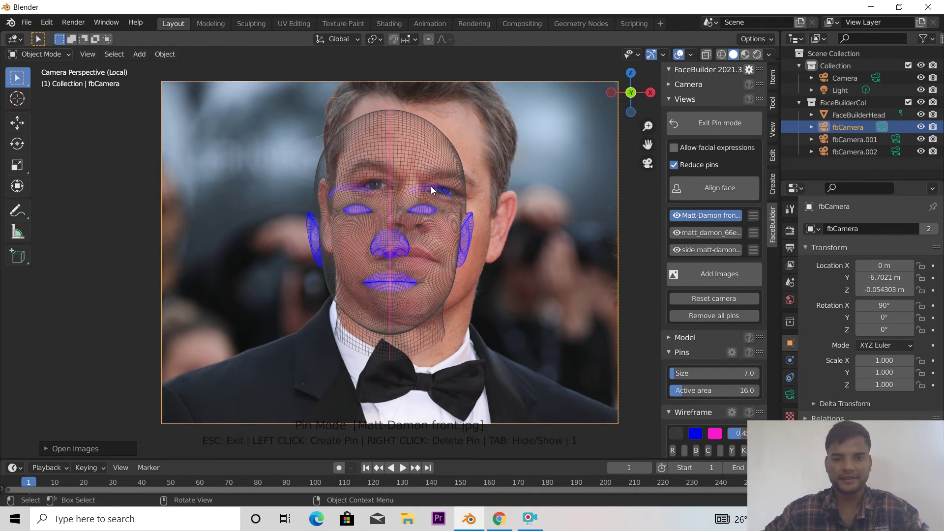
pyautogui.moveTo(408, 212); pyautogui.dragTo(429, 191)
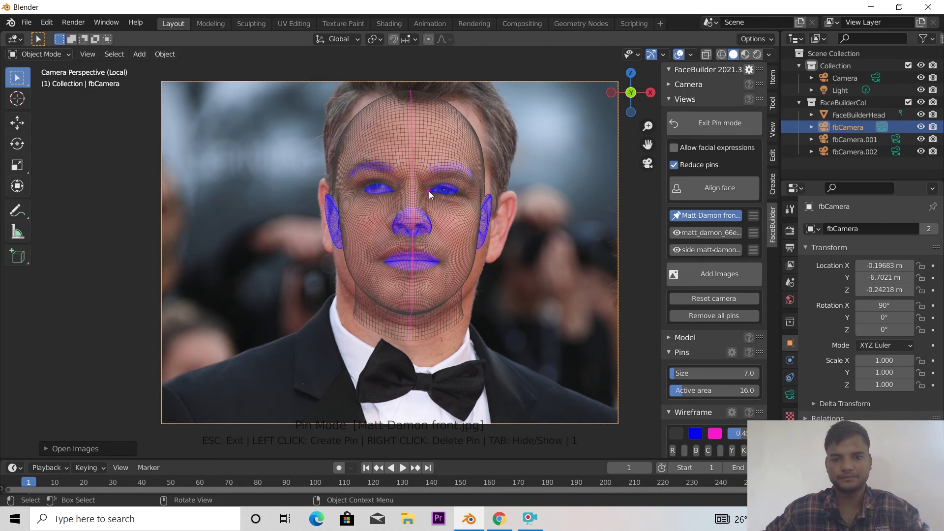
# Pin the eye corners and nose of the mesh to the front photo
pyautogui.click(465, 196)
pyautogui.moveTo(456, 190); pyautogui.dragTo(464, 196)
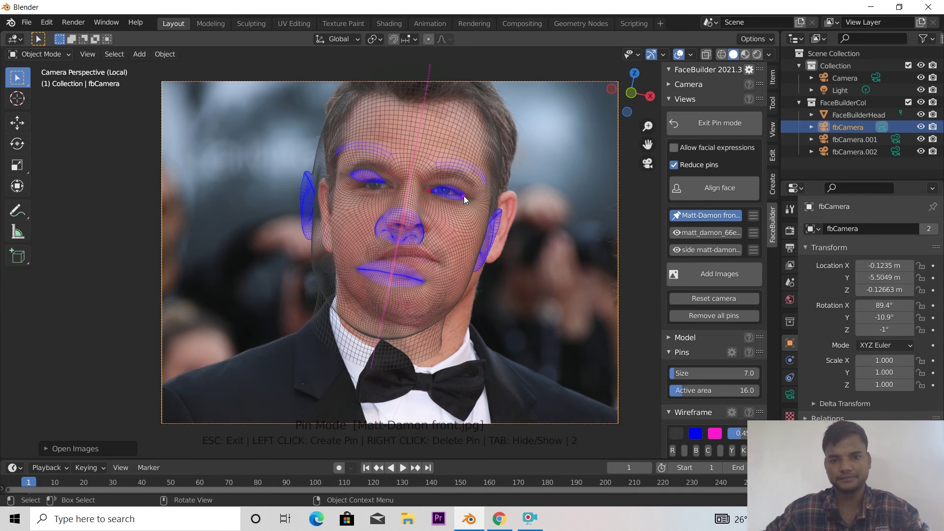
pyautogui.click(385, 182)
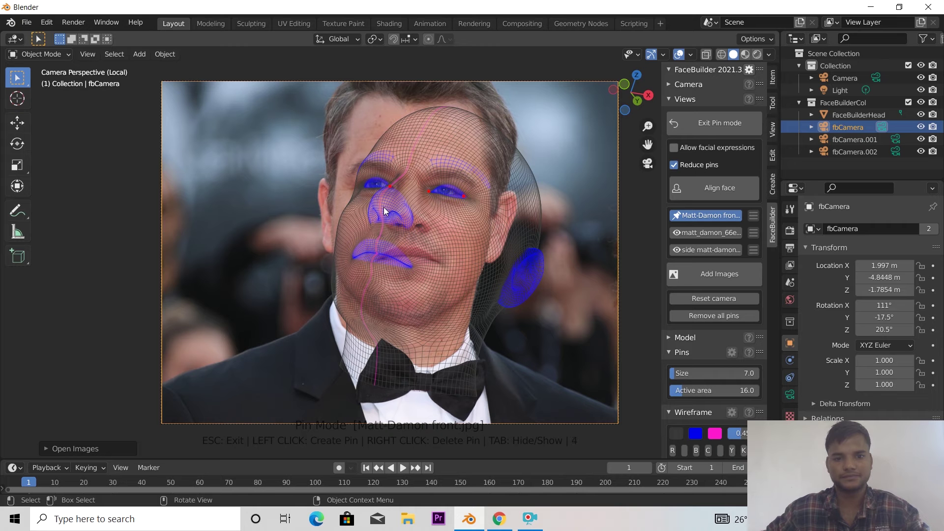
pyautogui.moveTo(382, 198); pyautogui.dragTo(417, 215)
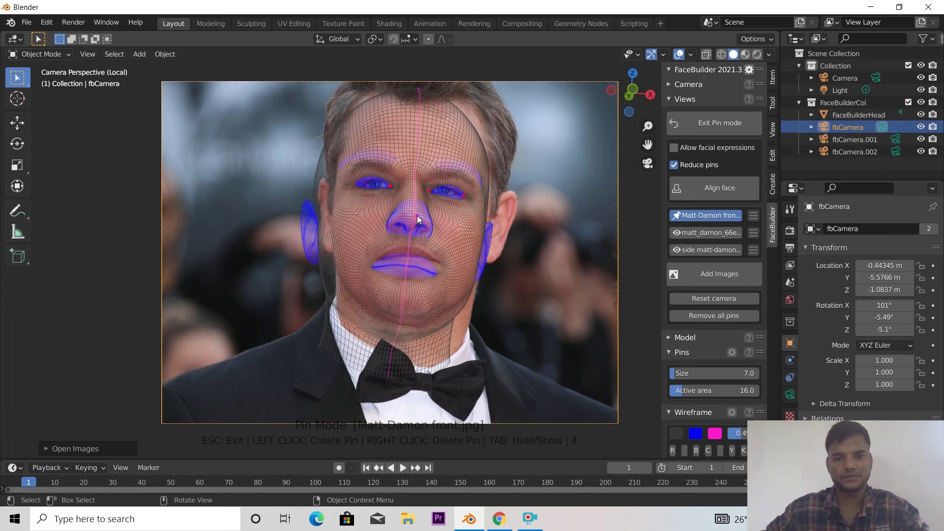
pyautogui.click(358, 185)
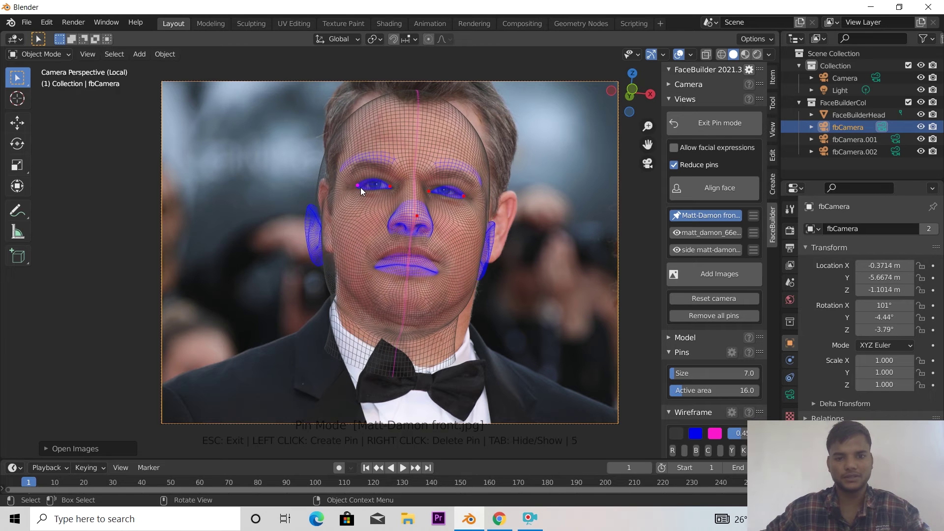
pyautogui.moveTo(357, 185); pyautogui.dragTo(361, 187)
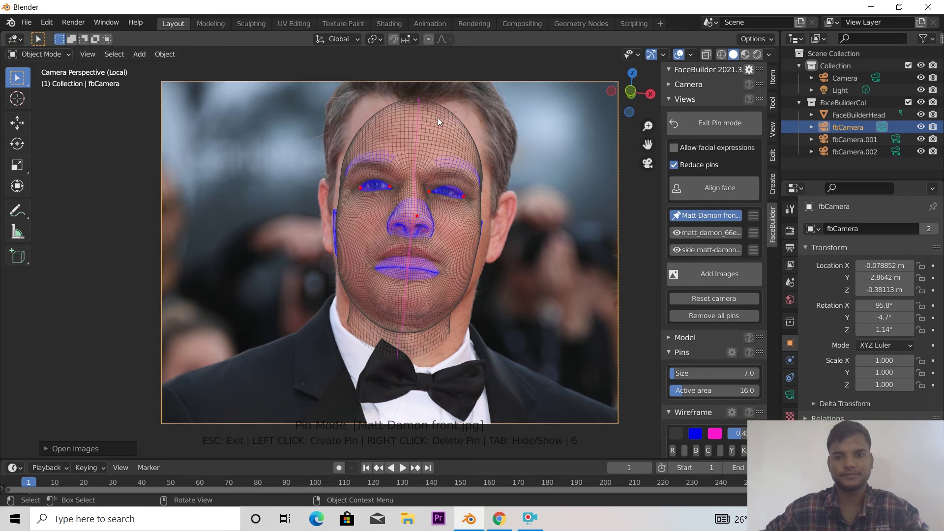
# Pin the top and right side of the head outline and pull in the right ear
pyautogui.moveTo(422, 104); pyautogui.dragTo(423, 89)
pyautogui.click(423, 87)
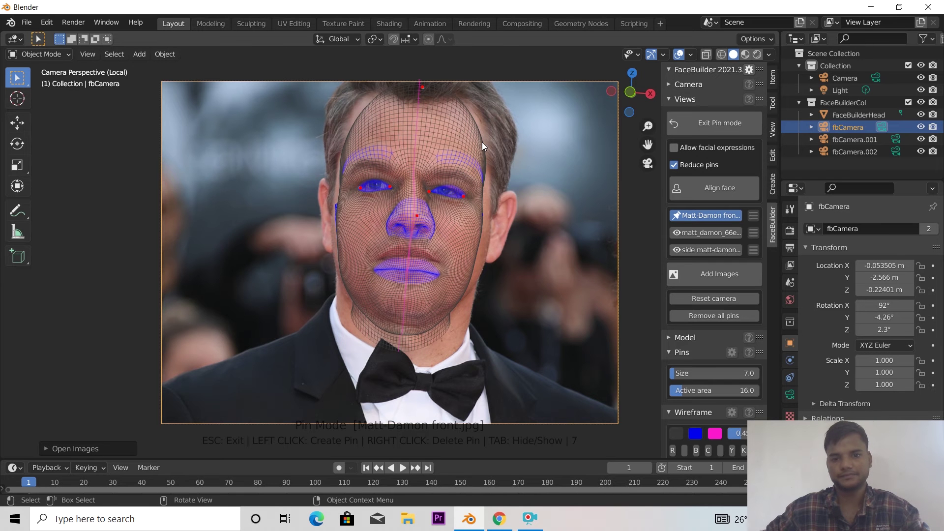
pyautogui.moveTo(483, 143)
pyautogui.mouseDown()
pyautogui.moveTo(501, 134)
pyautogui.moveTo(494, 130)
pyautogui.mouseUp()
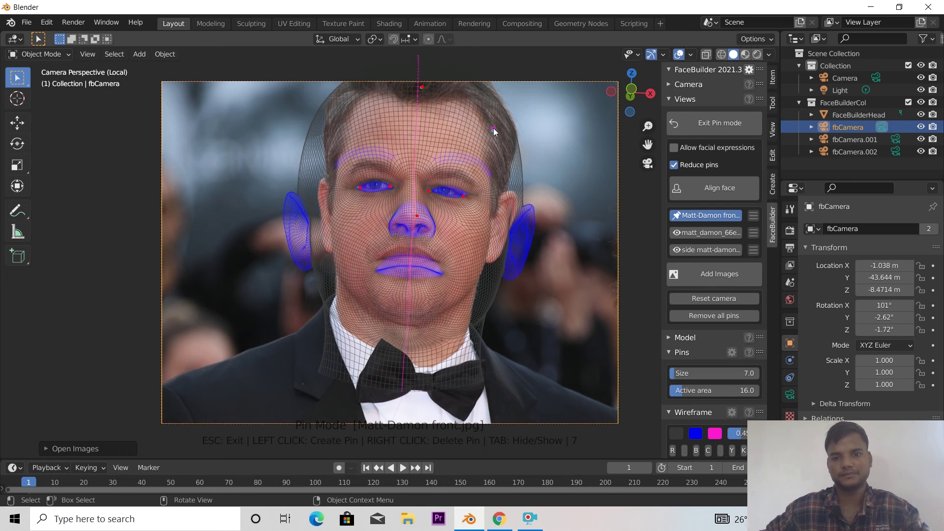
pyautogui.moveTo(494, 128); pyautogui.dragTo(494, 128)
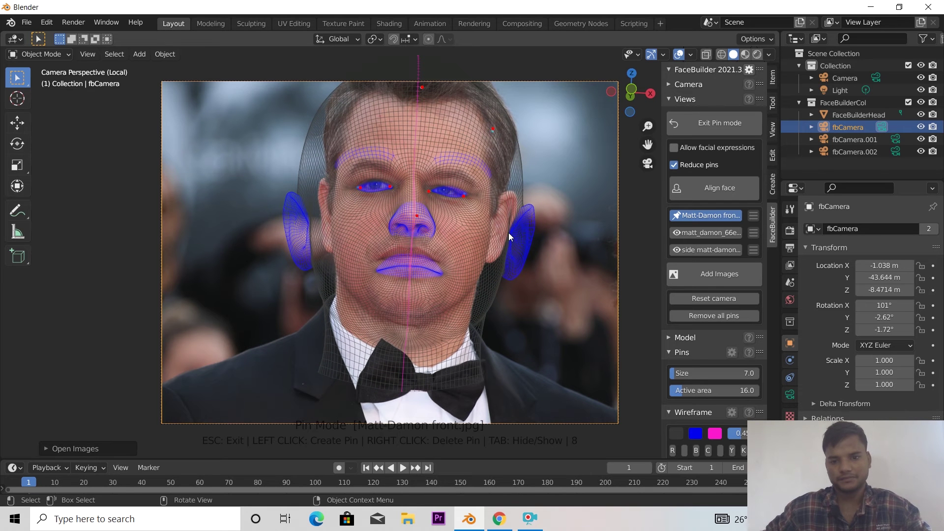
pyautogui.moveTo(511, 237); pyautogui.dragTo(494, 222)
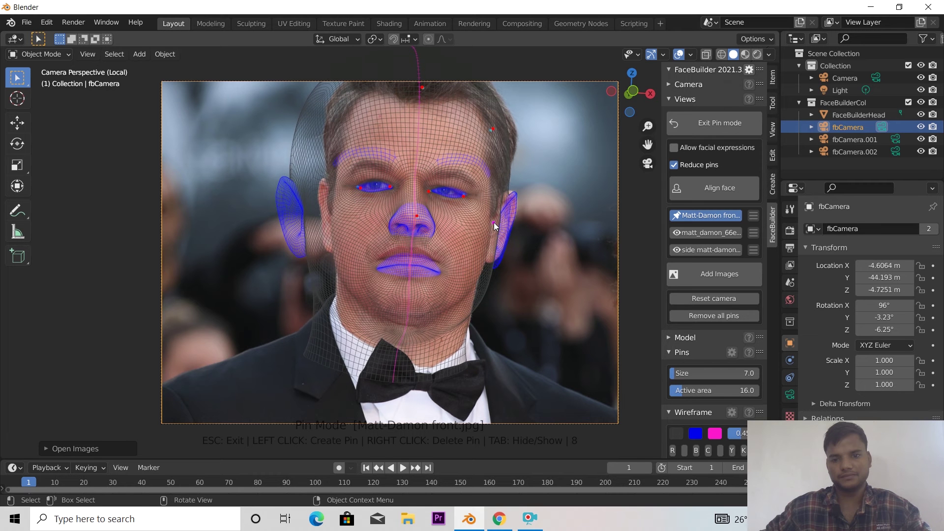
# Pin the left ear, chin and jawline, and refine the fit around the right ear
pyautogui.click(303, 208)
pyautogui.moveTo(303, 208); pyautogui.dragTo(338, 202)
pyautogui.moveTo(403, 314); pyautogui.dragTo(403, 301)
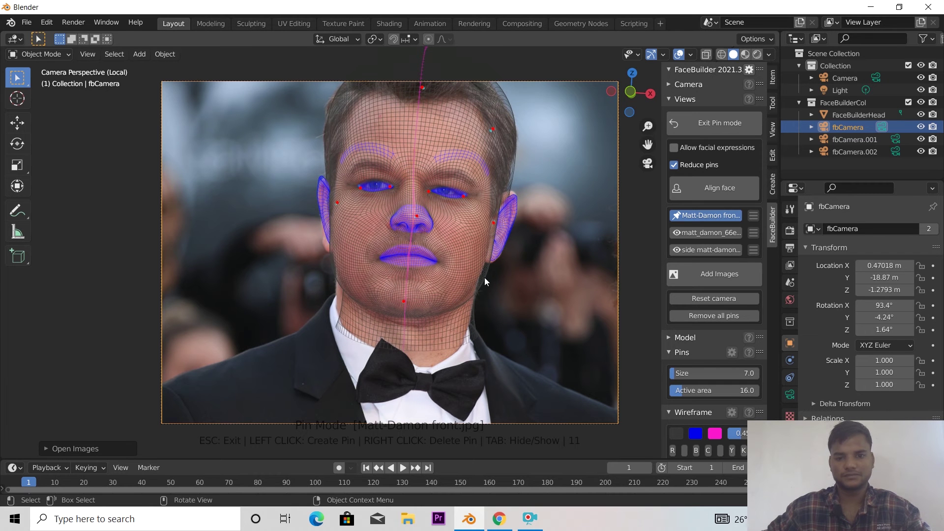
pyautogui.moveTo(483, 276); pyautogui.dragTo(482, 276)
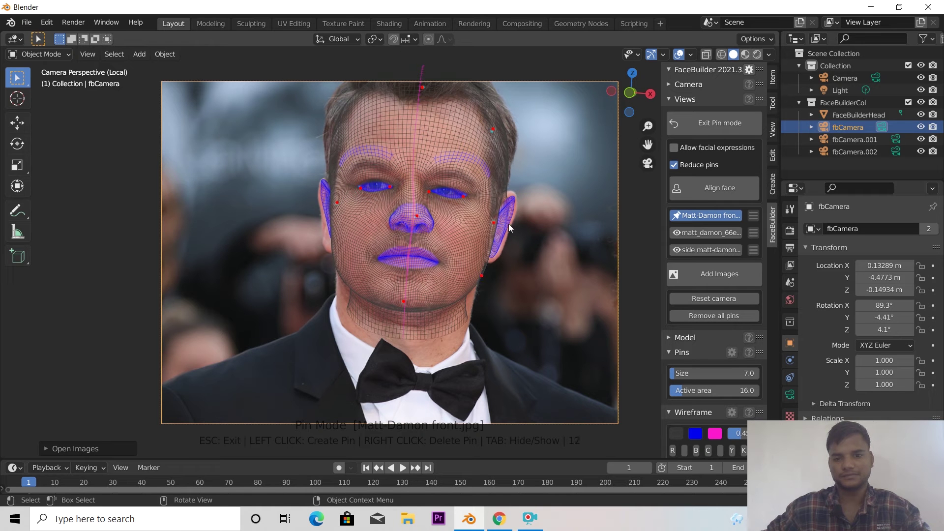
pyautogui.moveTo(510, 218); pyautogui.dragTo(511, 213)
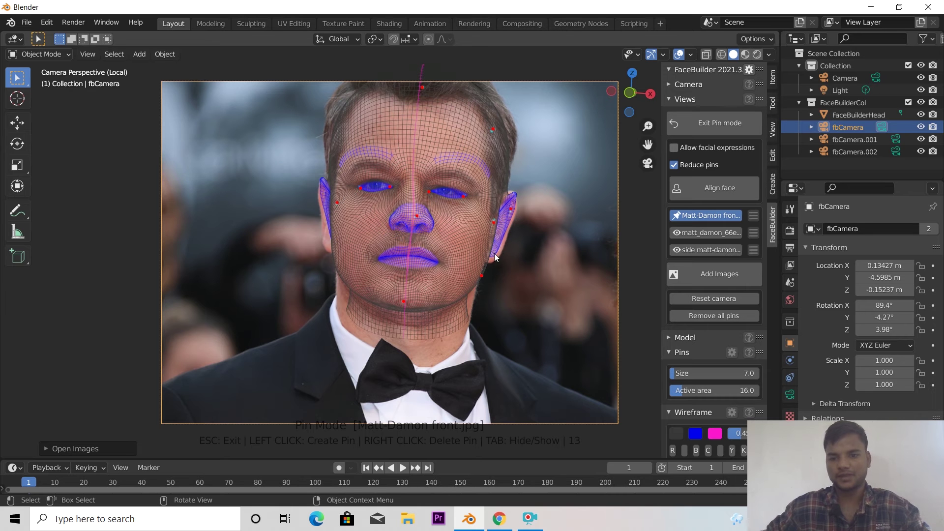
pyautogui.moveTo(496, 252); pyautogui.dragTo(498, 255)
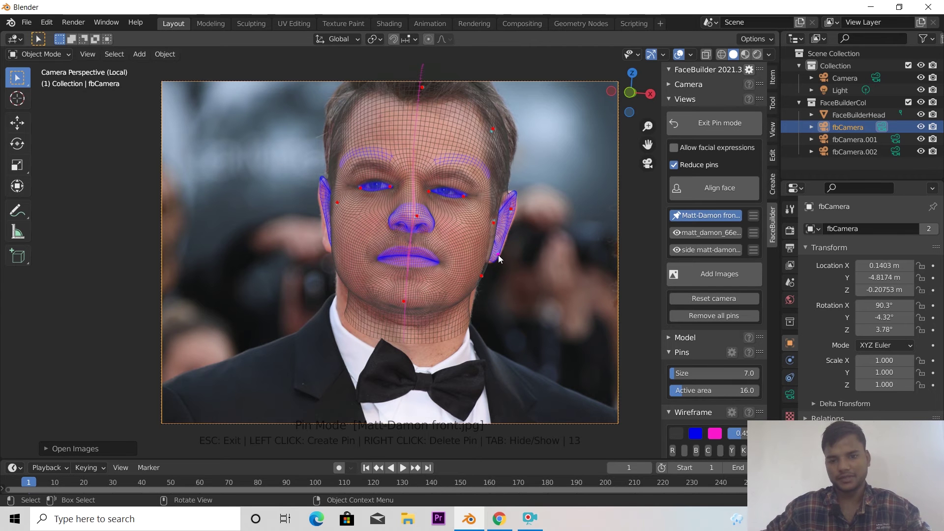
# Add pins on the left ear edge, ear lobe and left jaw
pyautogui.click(329, 227)
pyautogui.moveTo(328, 229); pyautogui.dragTo(326, 231)
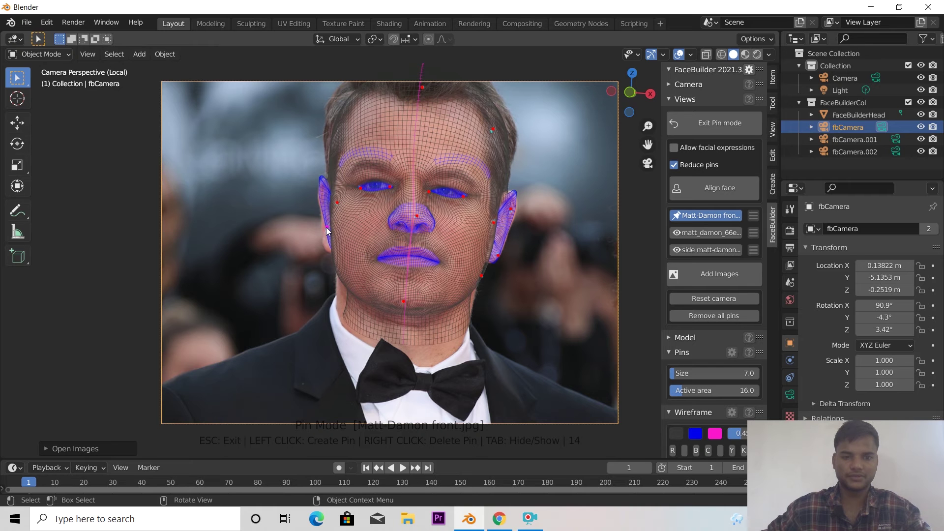
pyautogui.click(330, 246)
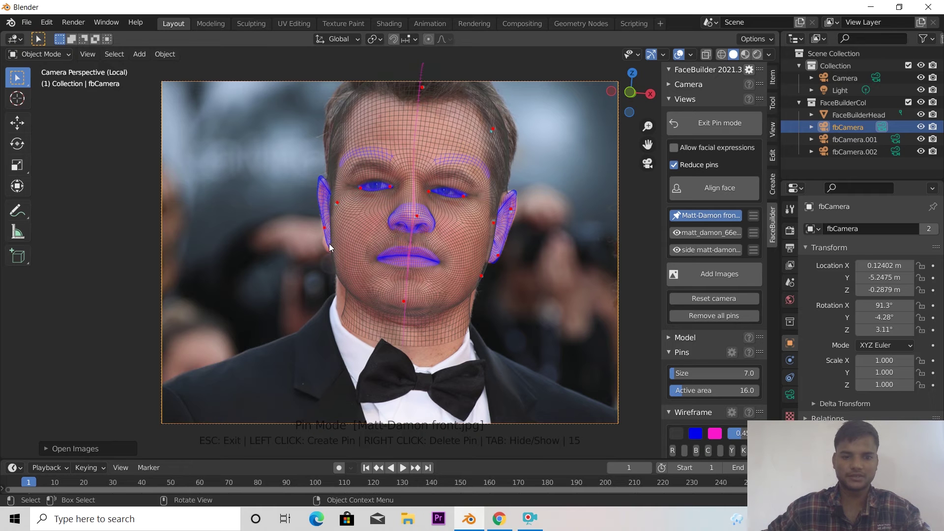
pyautogui.moveTo(330, 247); pyautogui.dragTo(327, 249)
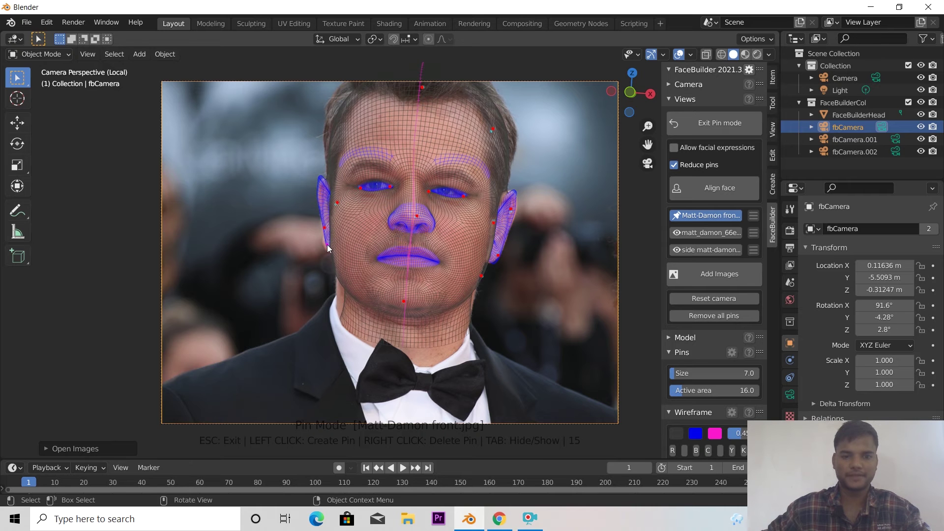
pyautogui.click(346, 297)
pyautogui.moveTo(345, 297); pyautogui.dragTo(337, 295)
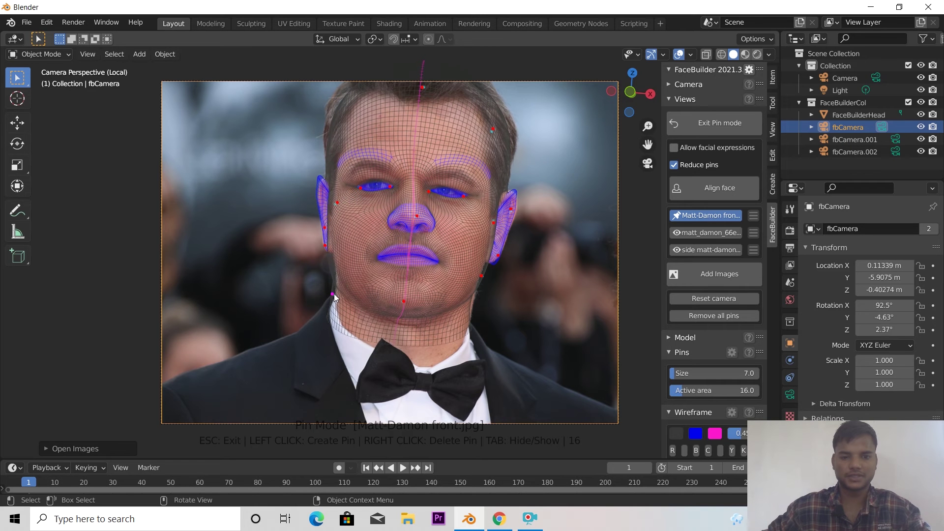
# Pin the upper-right forehead and right ear, and realign the outer eye corner
pyautogui.click(474, 109)
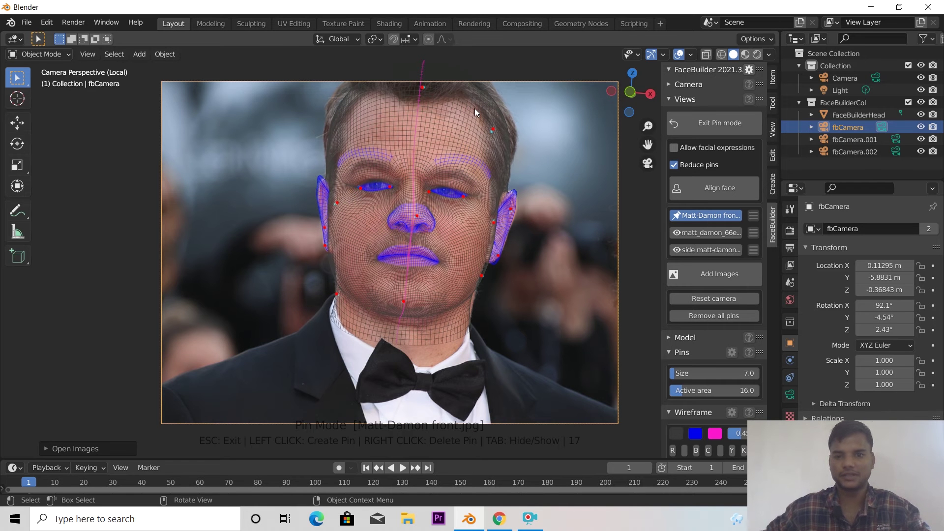
pyautogui.moveTo(494, 109); pyautogui.dragTo(493, 105)
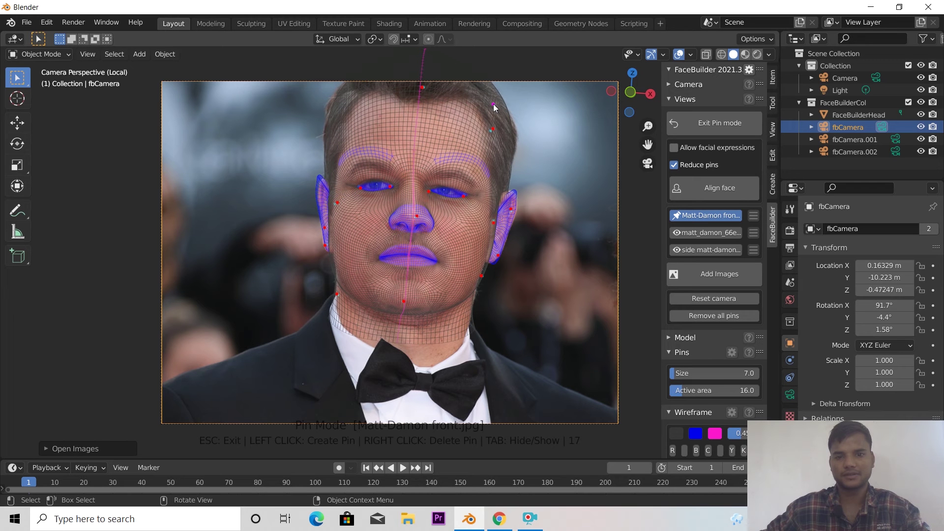
pyautogui.click(507, 204)
pyautogui.moveTo(506, 204); pyautogui.dragTo(501, 203)
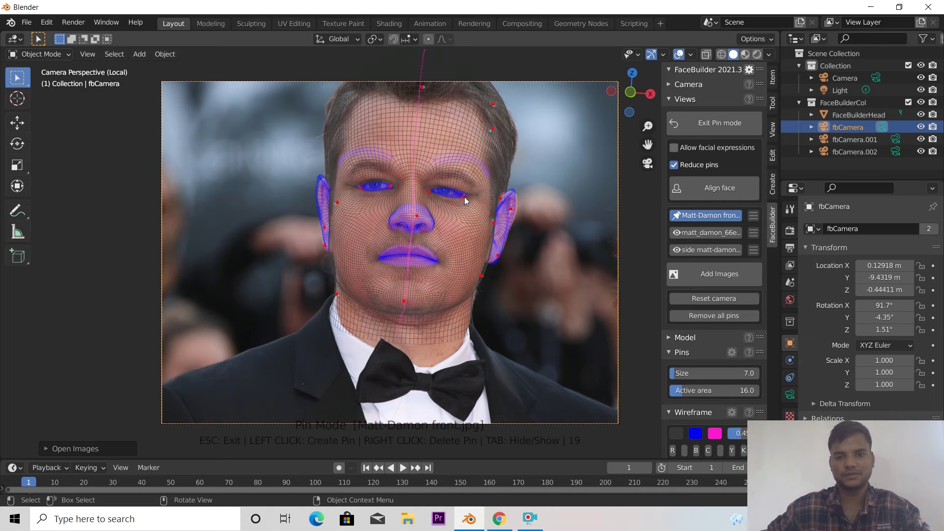
pyautogui.moveTo(464, 197); pyautogui.dragTo(467, 198)
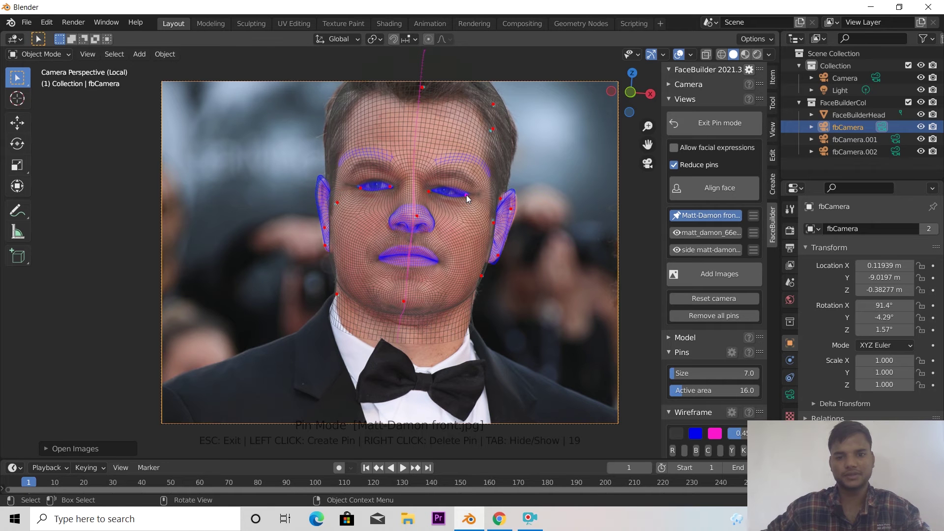
# Pin the nose tip, the area below the nose and the upper lip, reaching 28 pins
pyautogui.click(418, 226)
pyautogui.moveTo(413, 231); pyautogui.dragTo(412, 234)
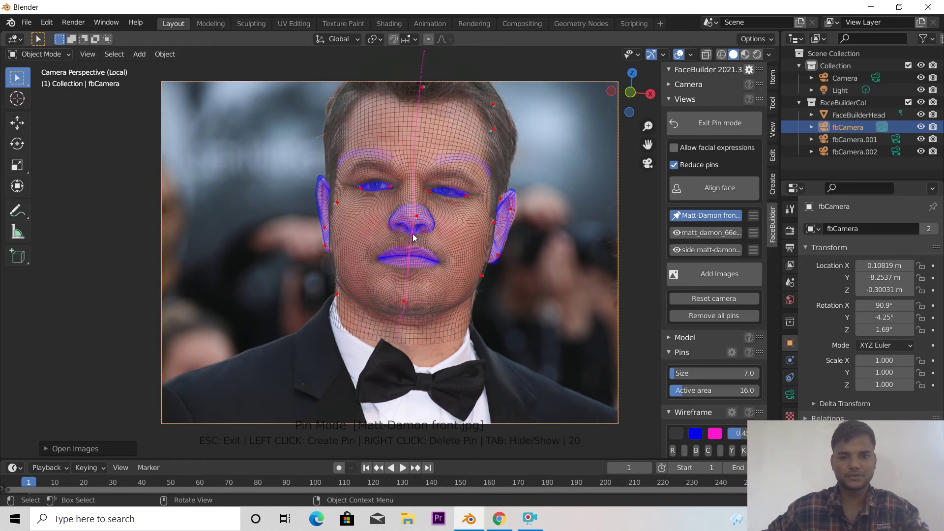
pyautogui.click(412, 234)
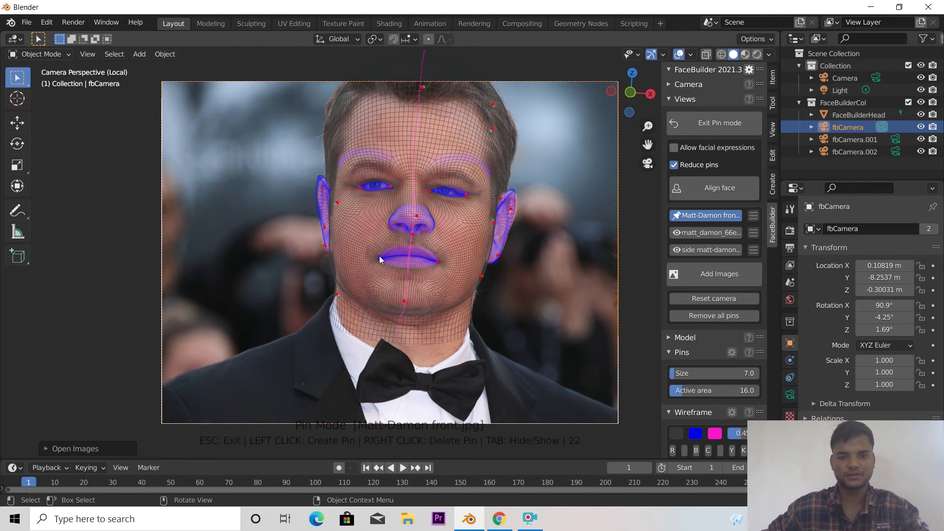
pyautogui.click(412, 245)
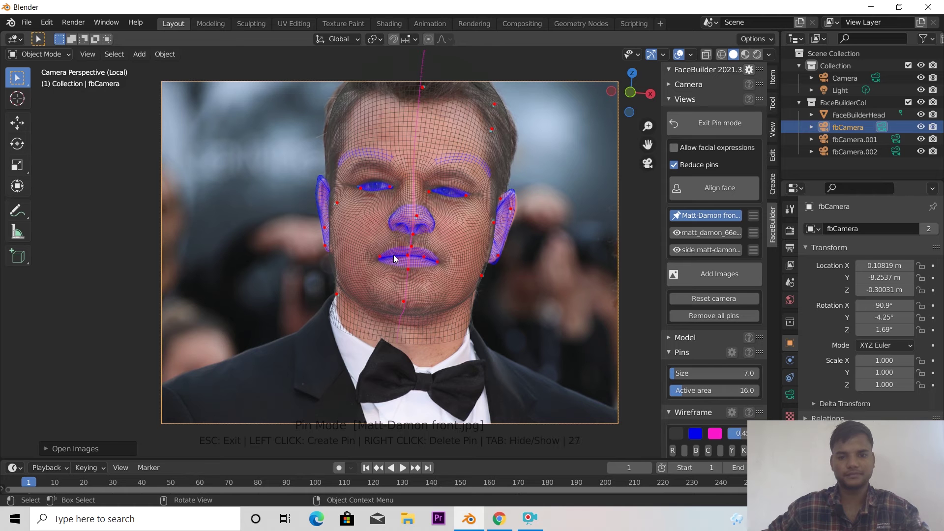
pyautogui.click(393, 255)
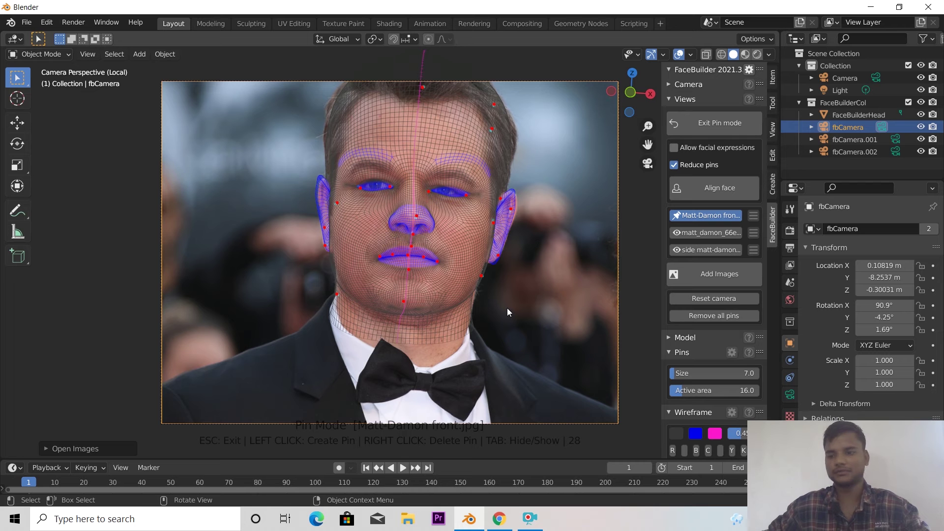
# Switch to the festival photo and pin between the eyes and at both outer eye corners
pyautogui.click(715, 236)
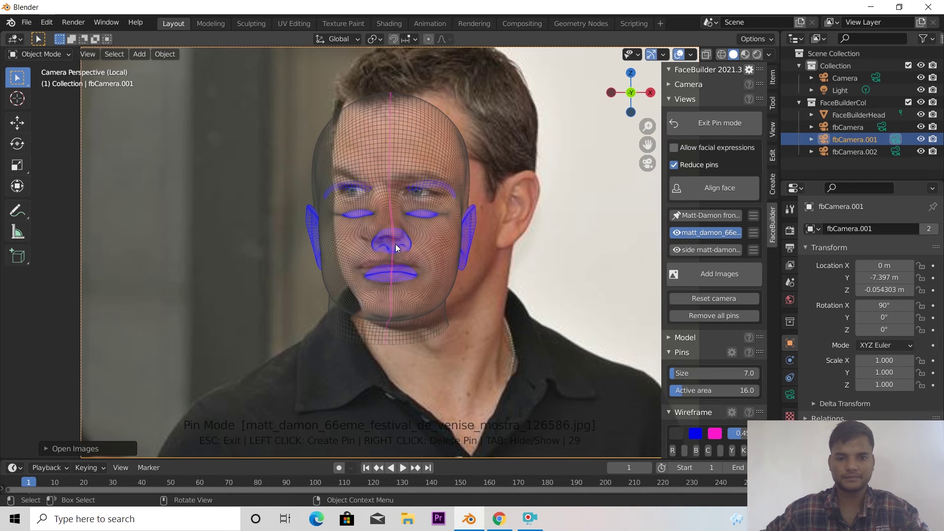
pyautogui.moveTo(406, 214); pyautogui.dragTo(406, 192)
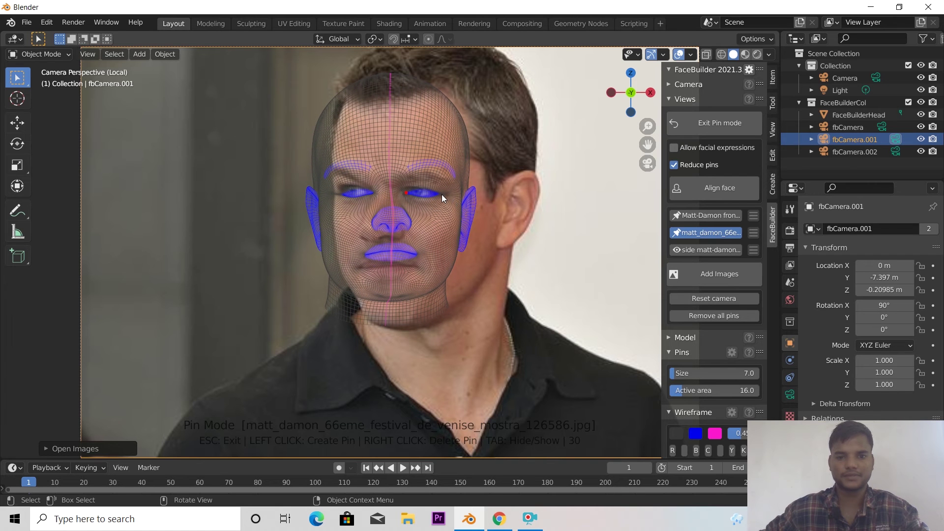
pyautogui.click(338, 192)
pyautogui.moveTo(339, 195); pyautogui.dragTo(371, 192)
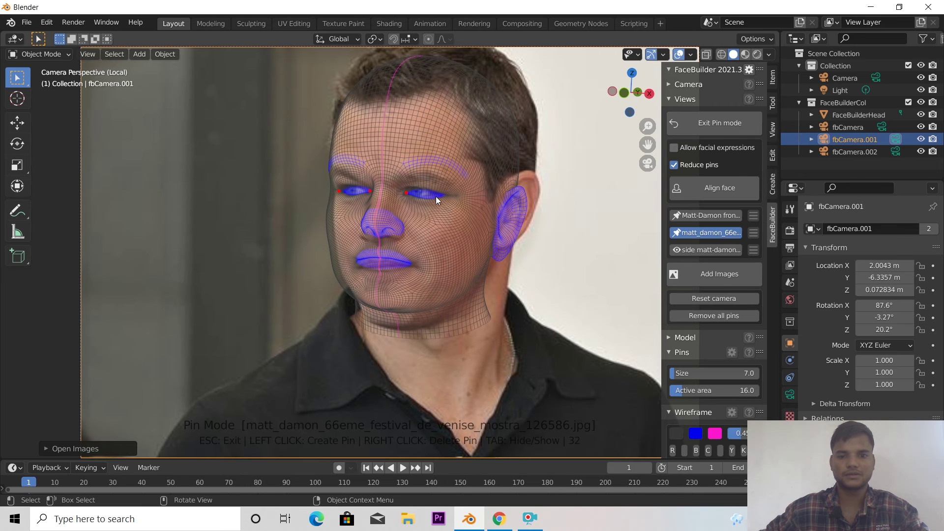
pyautogui.moveTo(449, 194); pyautogui.dragTo(442, 194)
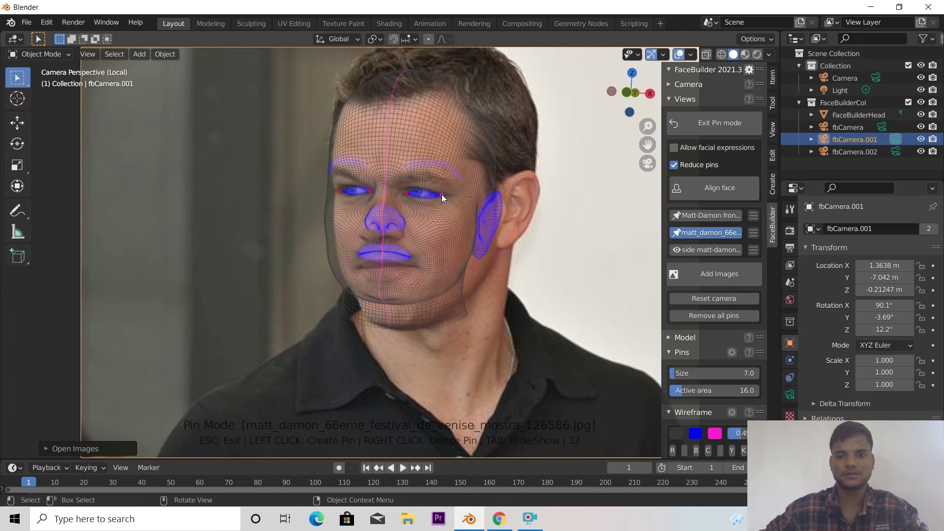
# Pin the ear, ear lobe and area below the lobe on the festival photo
pyautogui.click(484, 215)
pyautogui.moveTo(490, 211); pyautogui.dragTo(517, 200)
pyautogui.click(517, 200)
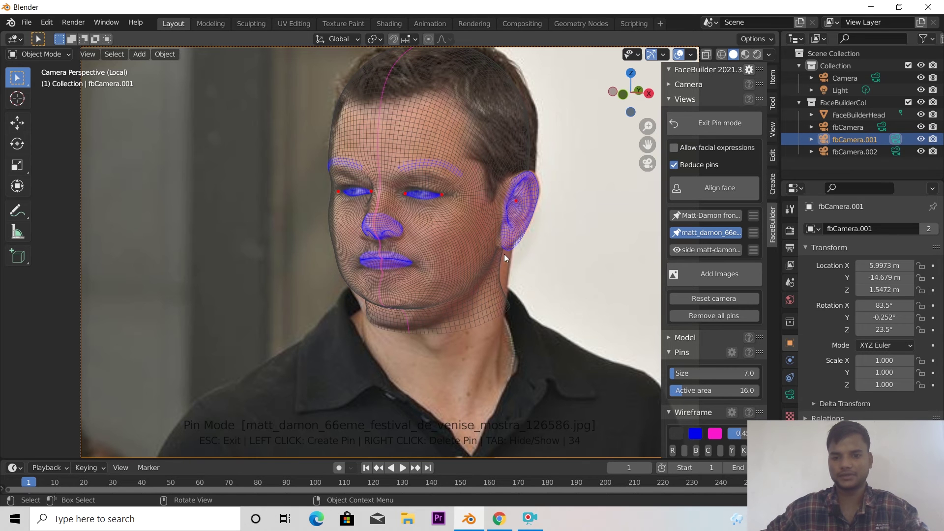
pyautogui.moveTo(515, 244); pyautogui.dragTo(504, 241)
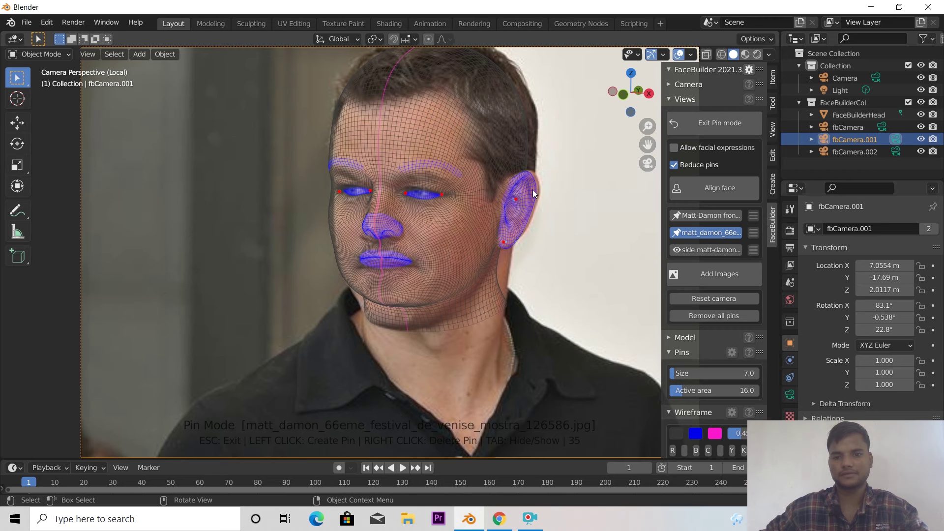
pyautogui.moveTo(533, 190); pyautogui.dragTo(535, 187)
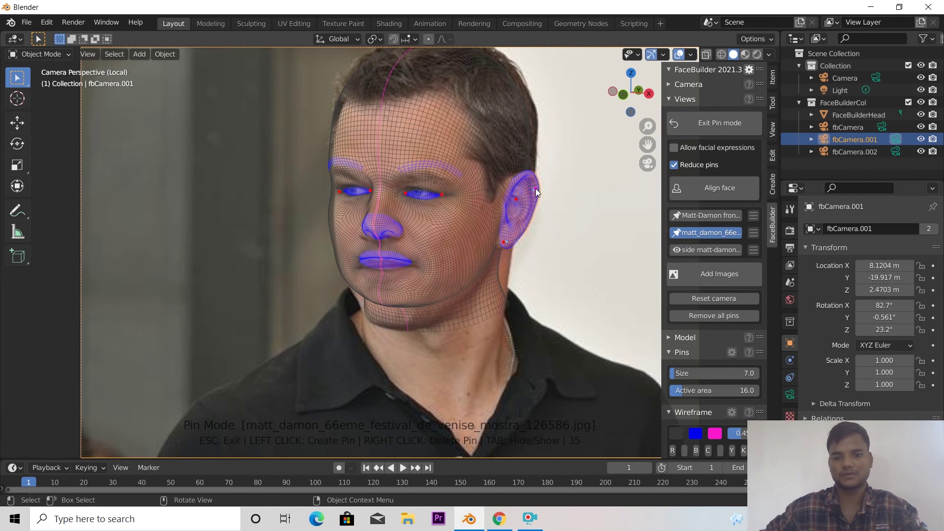
pyautogui.click(501, 264)
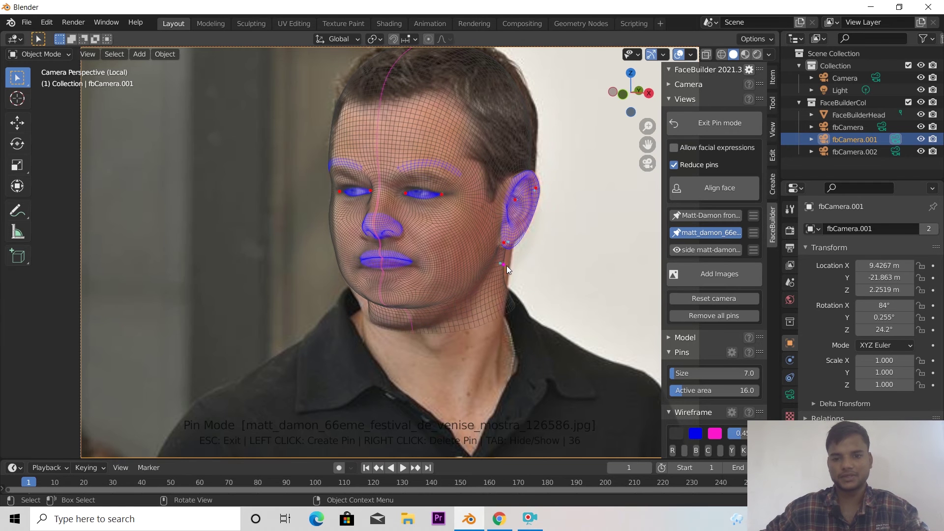
pyautogui.click(506, 266)
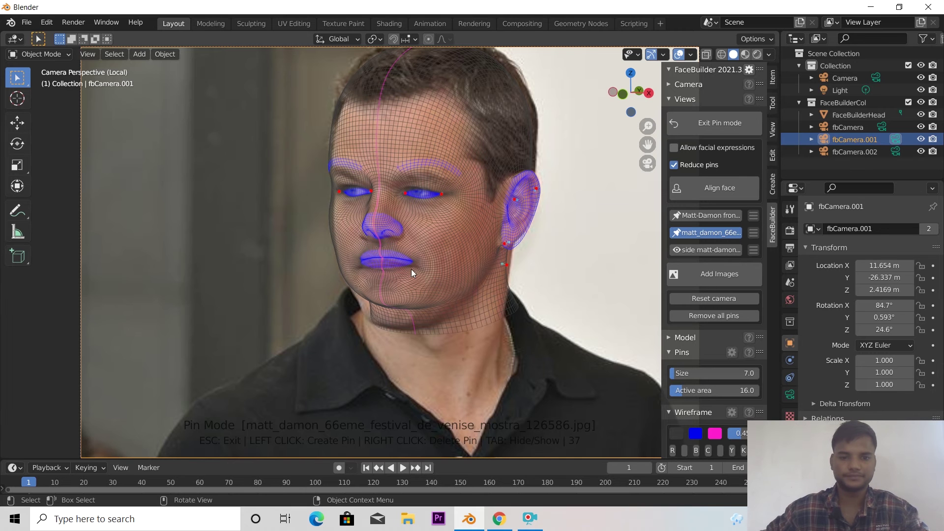
# Pin the upper lip, mouth centre and inner corner of the right eye
pyautogui.click(386, 259)
pyautogui.moveTo(388, 262); pyautogui.dragTo(388, 267)
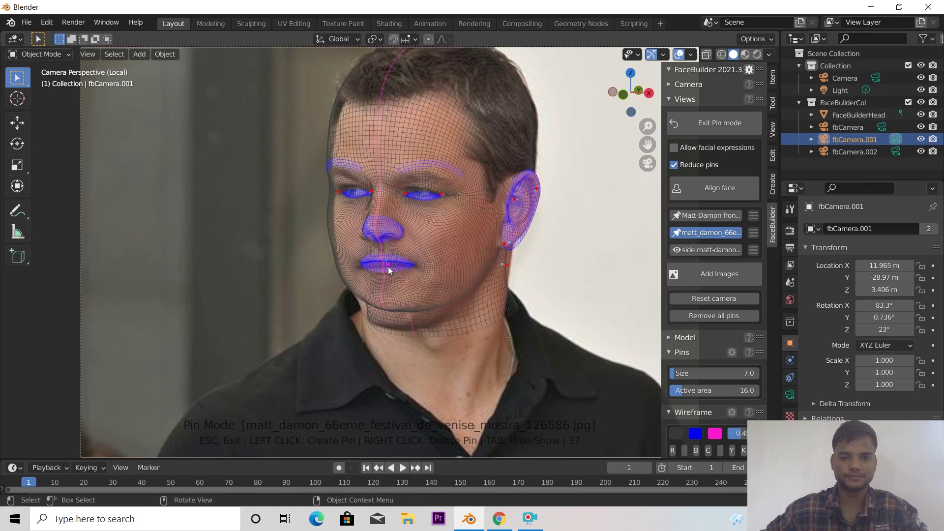
pyautogui.moveTo(388, 266); pyautogui.dragTo(390, 267)
pyautogui.click(389, 267)
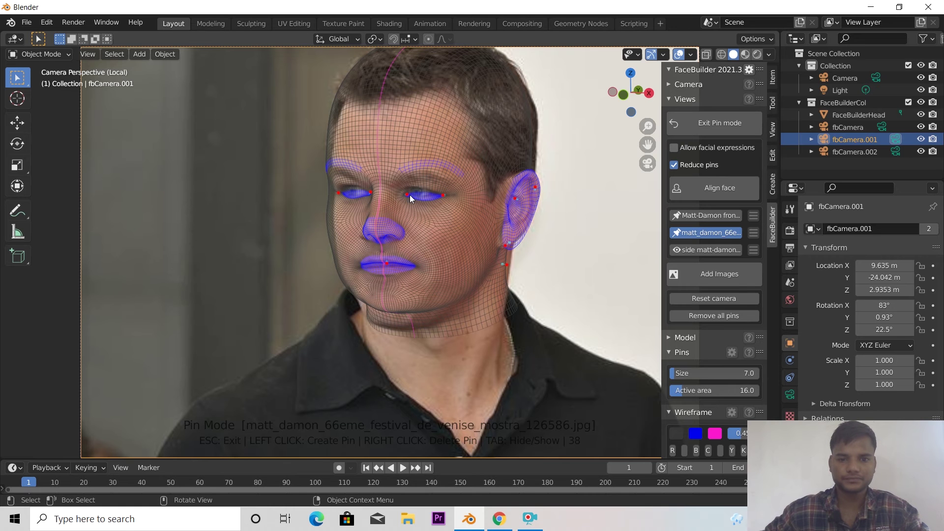
pyautogui.moveTo(406, 194); pyautogui.dragTo(406, 191)
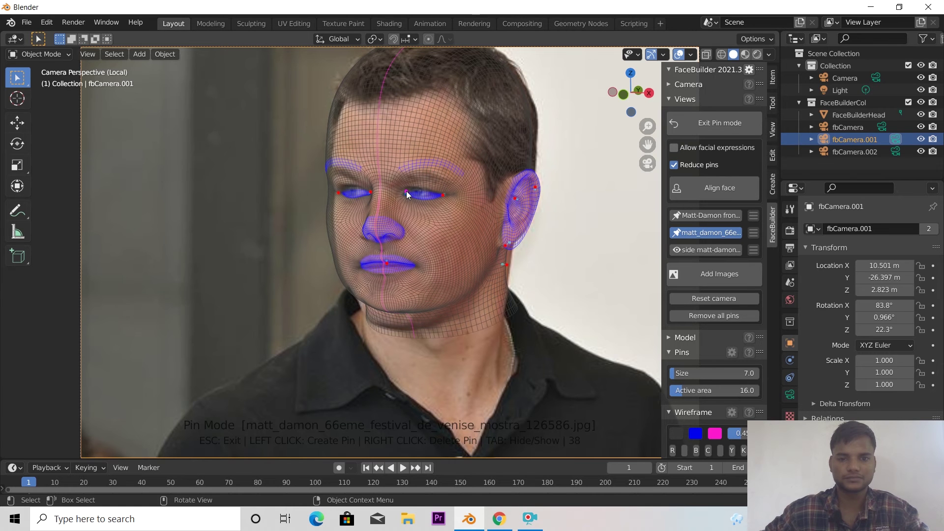
pyautogui.moveTo(406, 191); pyautogui.dragTo(405, 186)
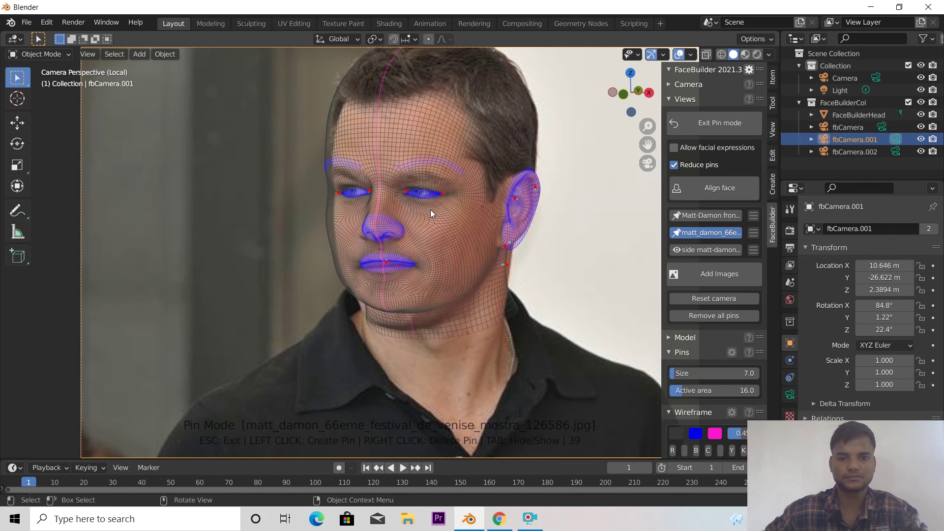
# Pin the nose base, left eye corner and jawline, bringing the count to 42 pins
pyautogui.click(382, 241)
pyautogui.moveTo(374, 228); pyautogui.dragTo(372, 241)
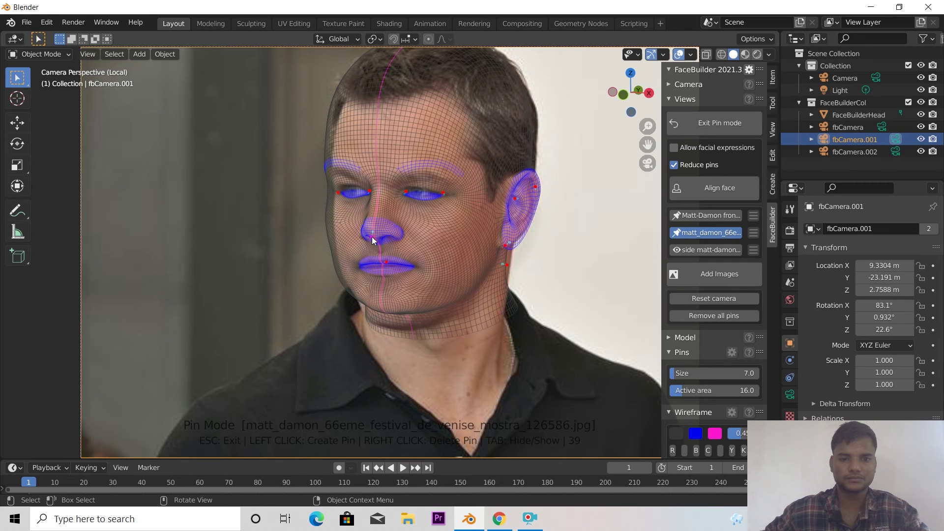
pyautogui.click(339, 187)
pyautogui.moveTo(338, 193); pyautogui.dragTo(344, 188)
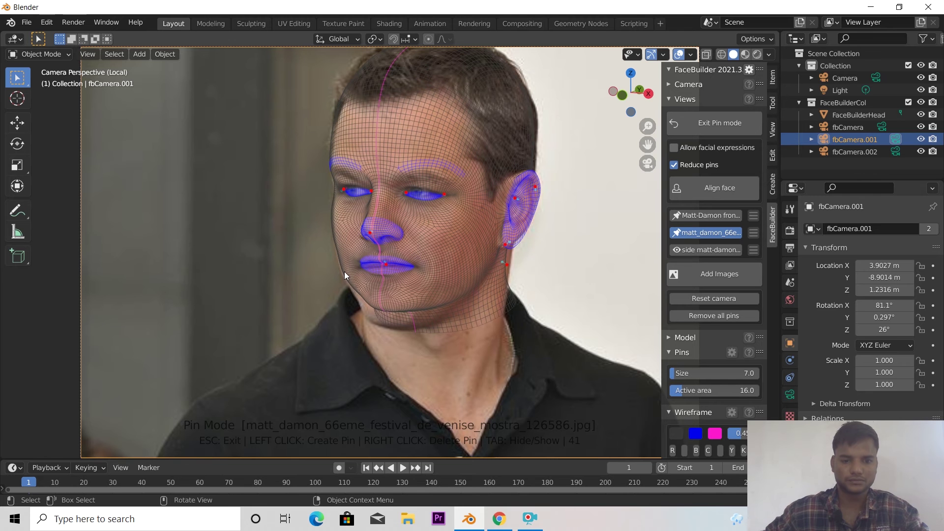
pyautogui.moveTo(368, 294); pyautogui.dragTo(370, 318)
# Pin the cheek edge, temple and hair edge to the festival photo's outline
pyautogui.click(332, 236)
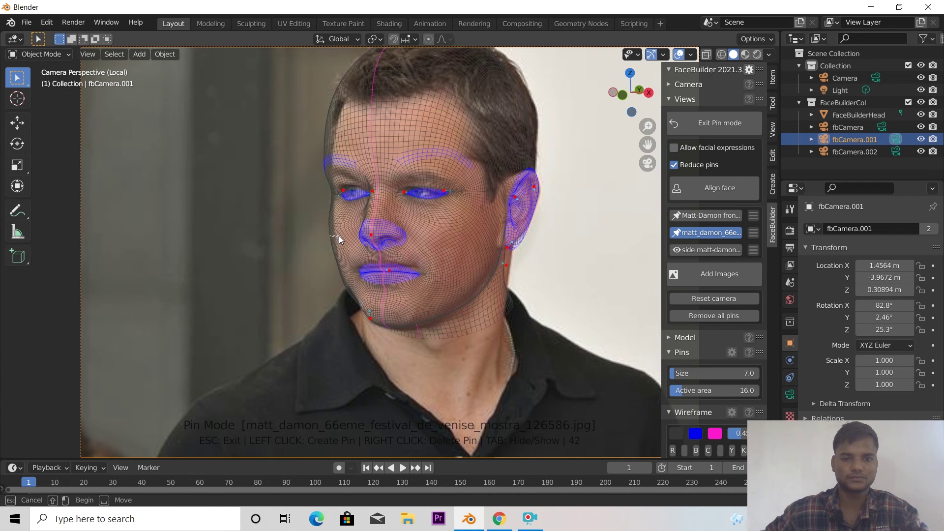
pyautogui.moveTo(332, 227); pyautogui.dragTo(340, 232)
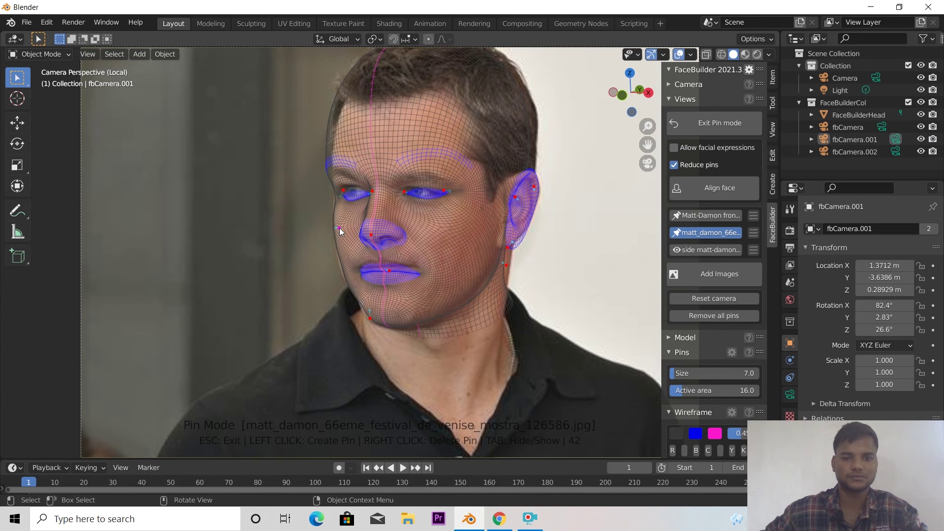
pyautogui.click(335, 106)
pyautogui.moveTo(338, 104); pyautogui.dragTo(340, 106)
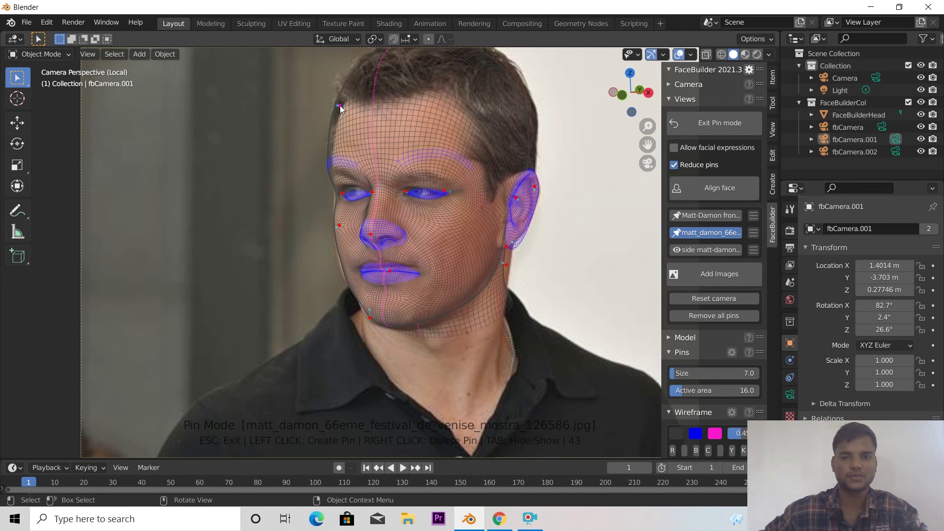
pyautogui.click(522, 86)
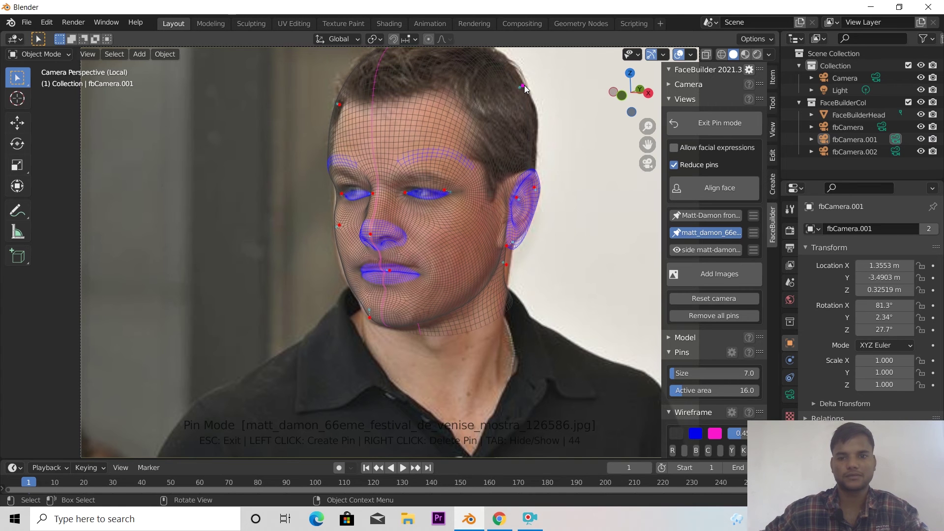
pyautogui.moveTo(524, 85); pyautogui.dragTo(526, 83)
# Add pins on the upper and lower ear, left eye corner and temple, reaching 50 pins
pyautogui.click(516, 219)
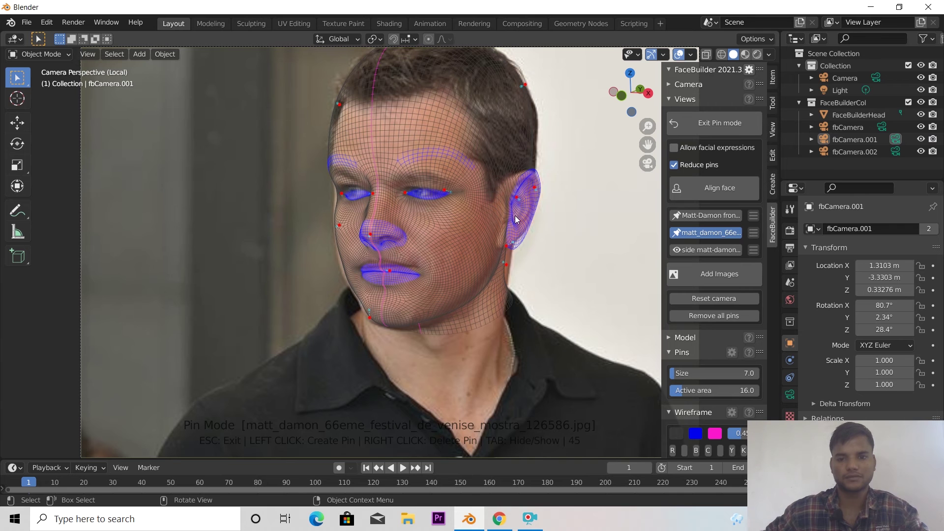
pyautogui.moveTo(512, 203); pyautogui.dragTo(506, 202)
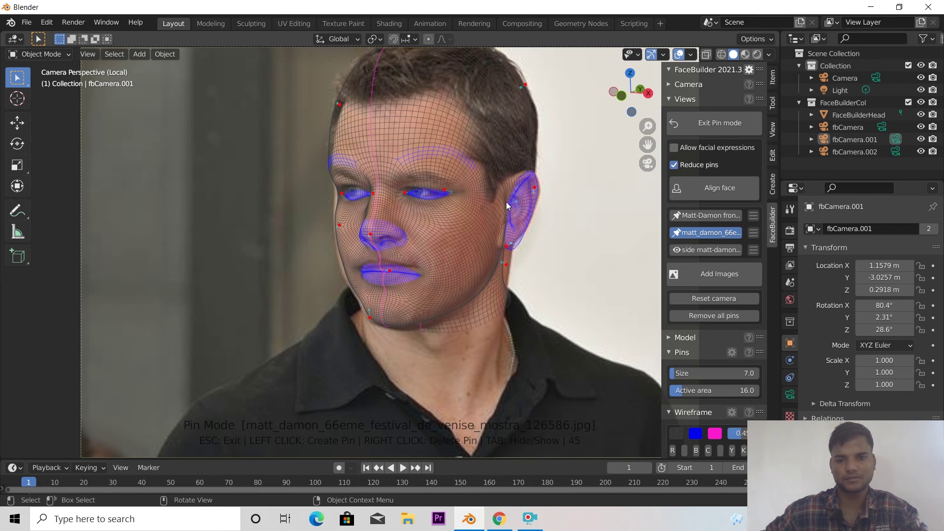
pyautogui.click(512, 246)
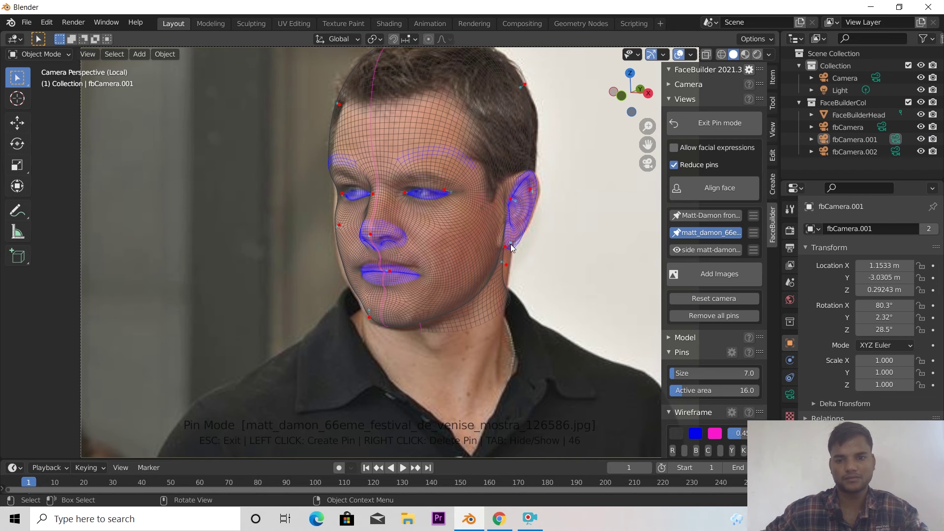
pyautogui.moveTo(508, 249); pyautogui.dragTo(504, 244)
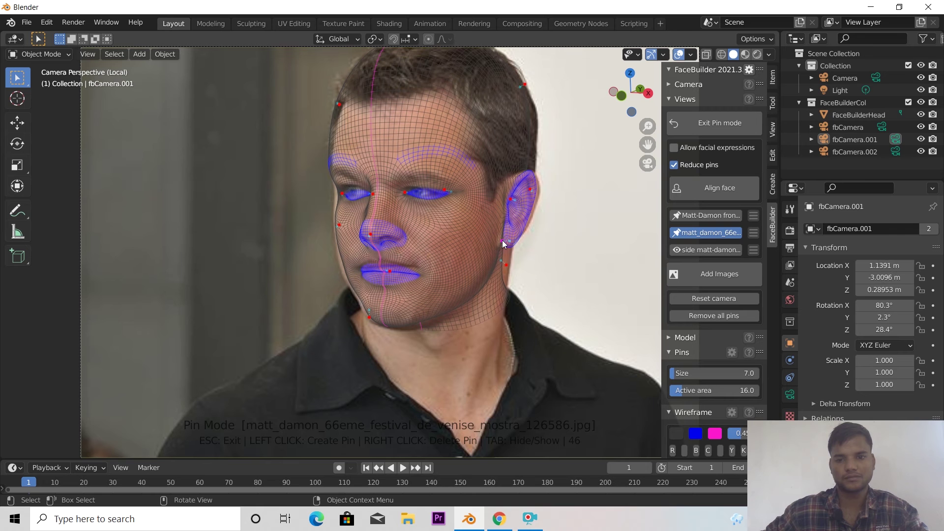
pyautogui.moveTo(533, 198); pyautogui.dragTo(538, 196)
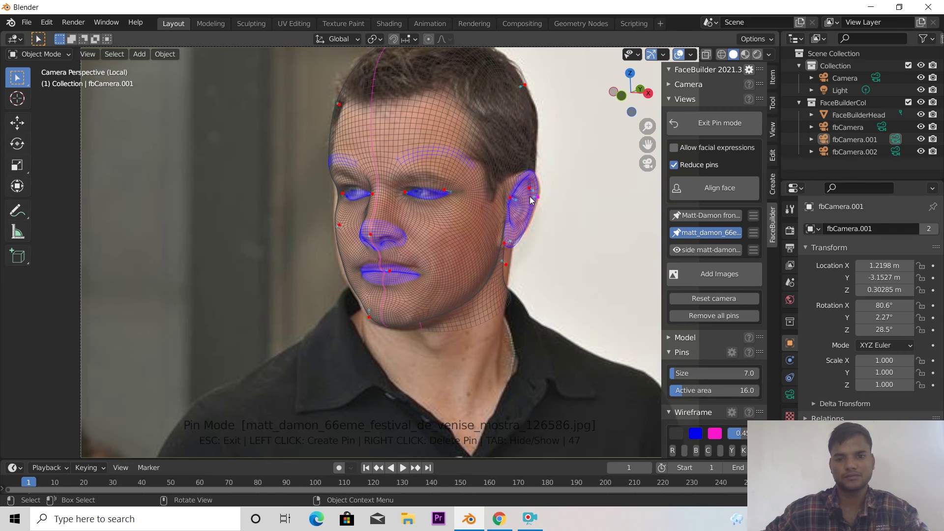
pyautogui.click(343, 194)
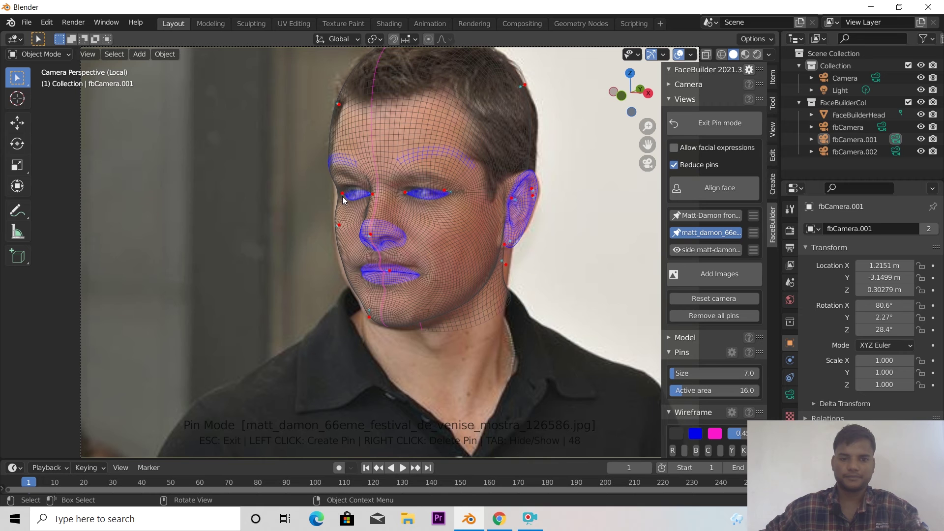
pyautogui.click(336, 195)
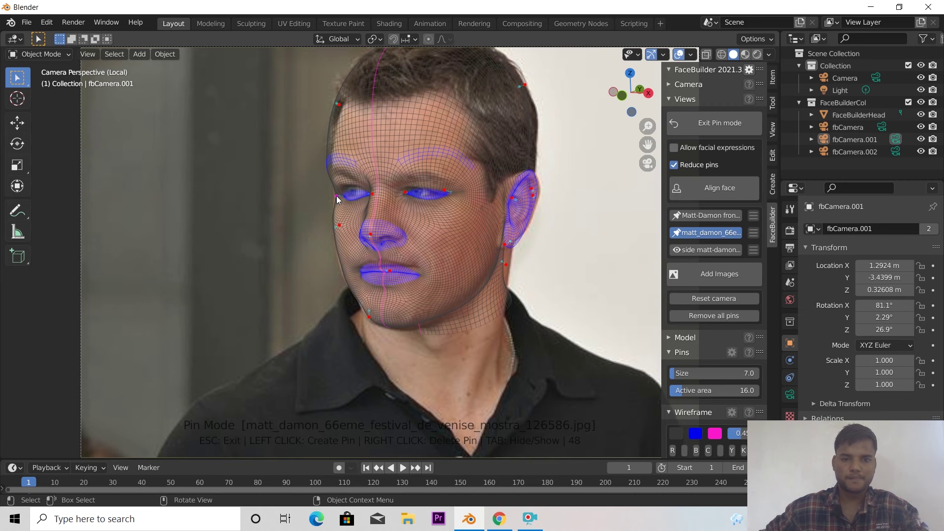
pyautogui.moveTo(335, 128); pyautogui.dragTo(340, 130)
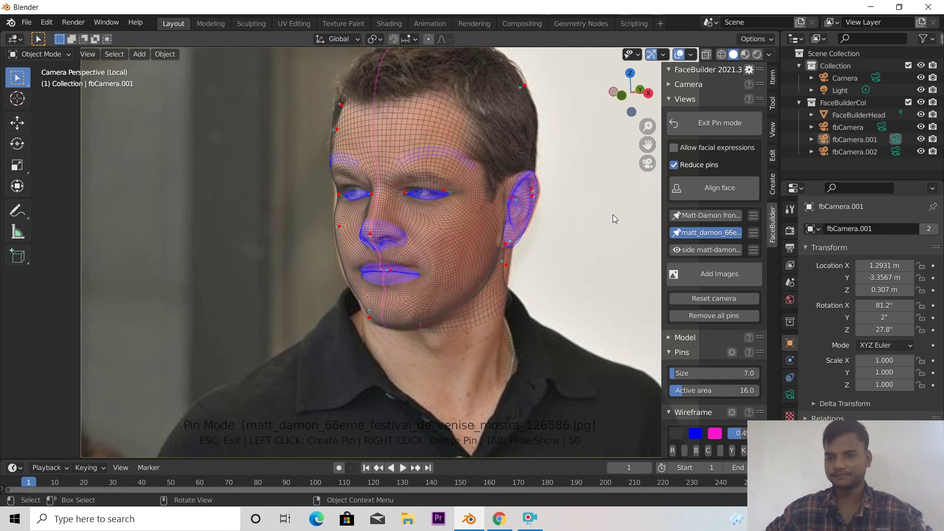
# On the side-profile photo, pin the nose, eye and ear to turn the mesh into profile, reaching 55 pins
pyautogui.click(710, 251)
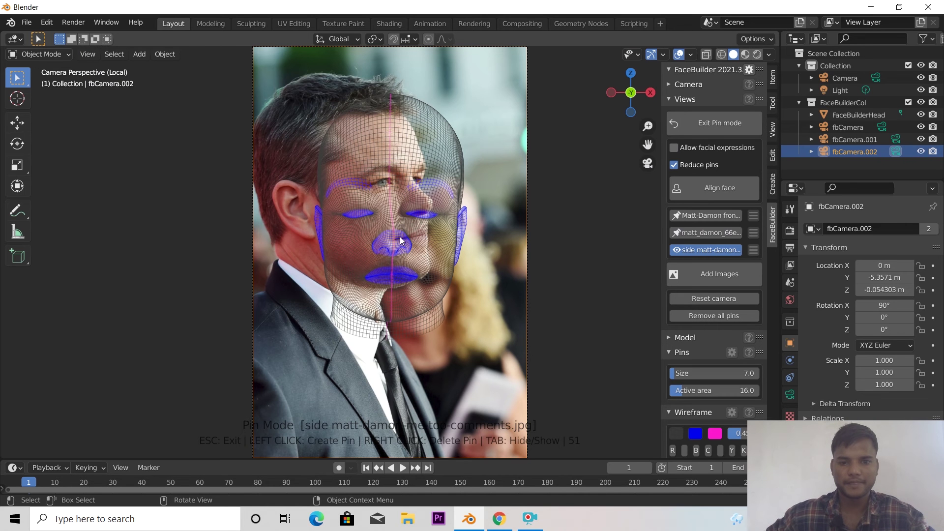
pyautogui.moveTo(395, 243); pyautogui.dragTo(430, 202)
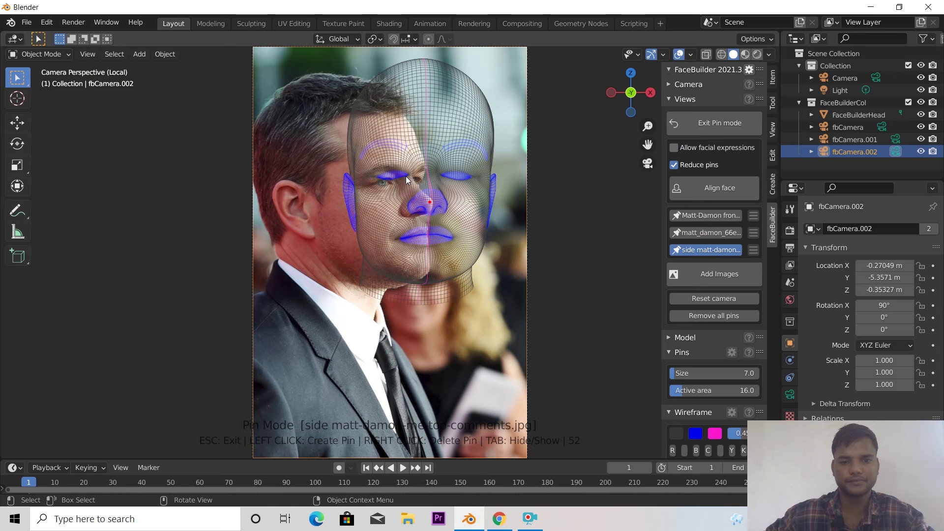
pyautogui.moveTo(407, 173); pyautogui.dragTo(367, 185)
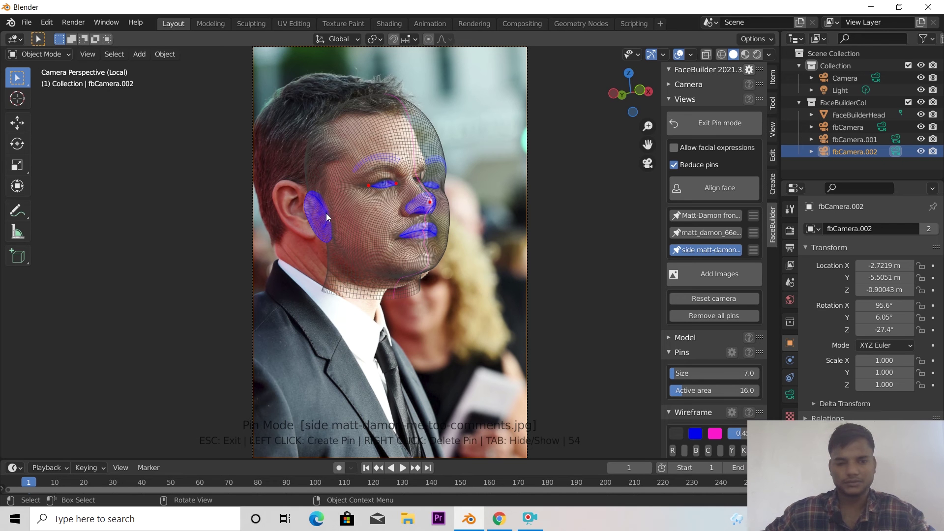
pyautogui.moveTo(326, 213); pyautogui.dragTo(299, 204)
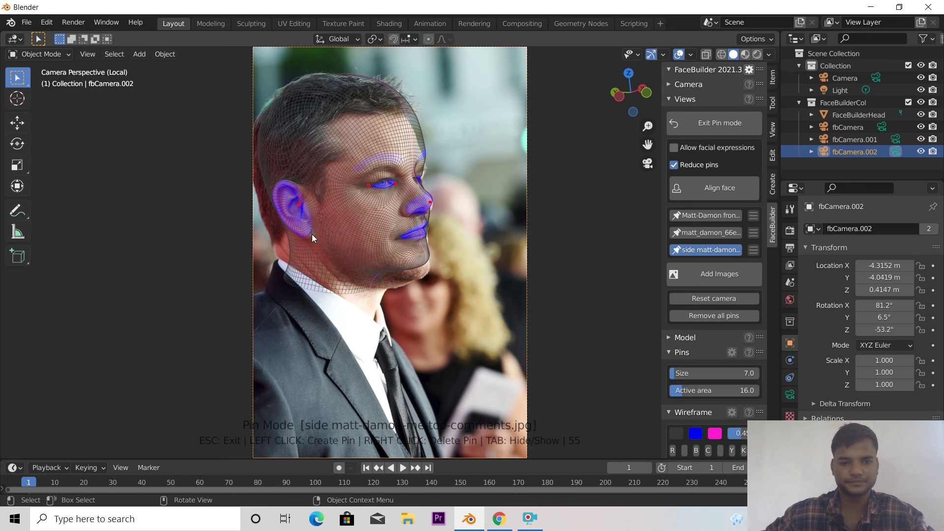
# Pin the ear, chin, nose tip, eye corner and nose-lip edge to the side profile
pyautogui.moveTo(309, 232); pyautogui.dragTo(311, 232)
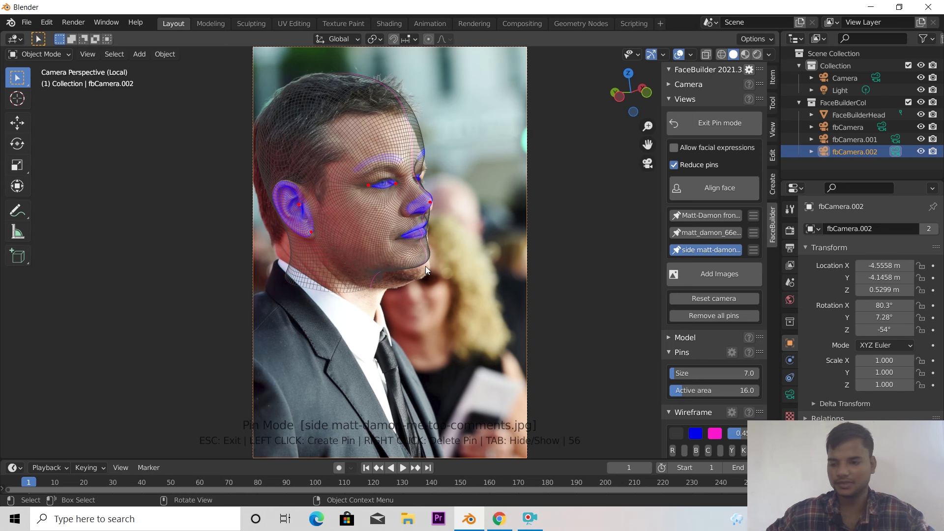
pyautogui.moveTo(423, 263); pyautogui.dragTo(420, 273)
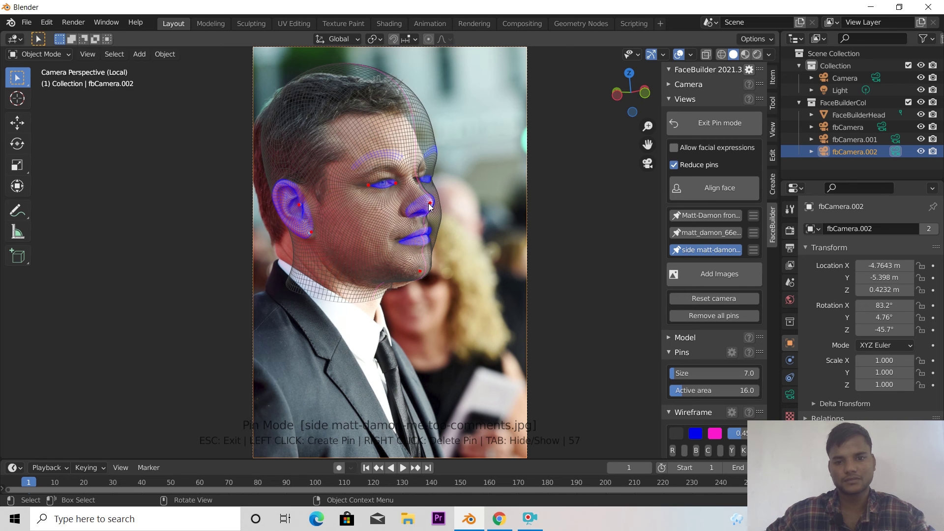
pyautogui.moveTo(432, 204); pyautogui.dragTo(430, 205)
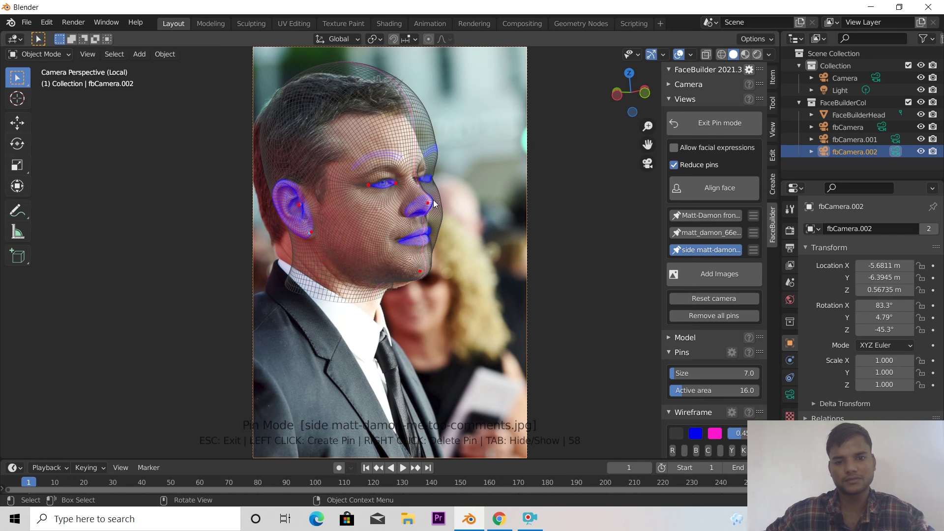
pyautogui.click(416, 178)
pyautogui.moveTo(419, 178); pyautogui.dragTo(415, 181)
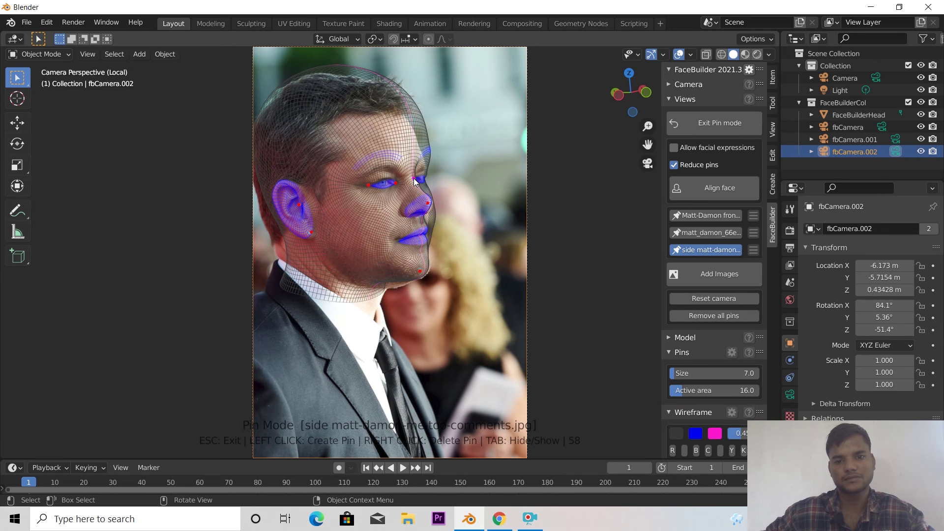
pyautogui.click(433, 217)
pyautogui.moveTo(433, 217); pyautogui.dragTo(427, 217)
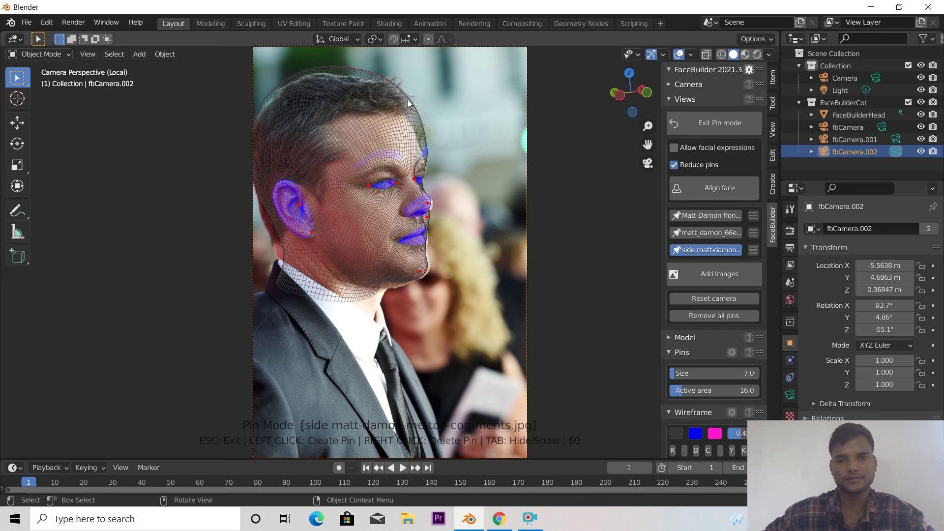
# Drag the top-of-head pin down onto the crown and pin the upper back of the head
pyautogui.moveTo(408, 102); pyautogui.dragTo(406, 121)
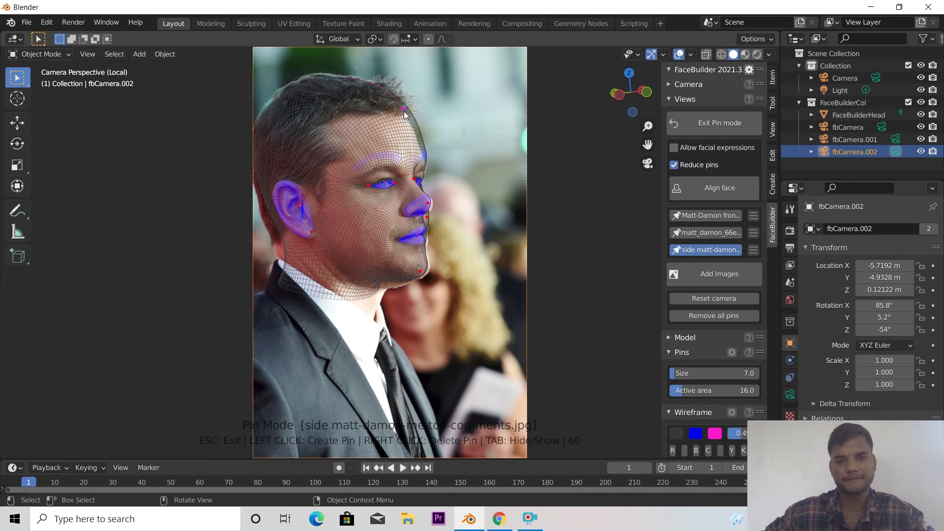
pyautogui.moveTo(405, 114); pyautogui.dragTo(423, 156)
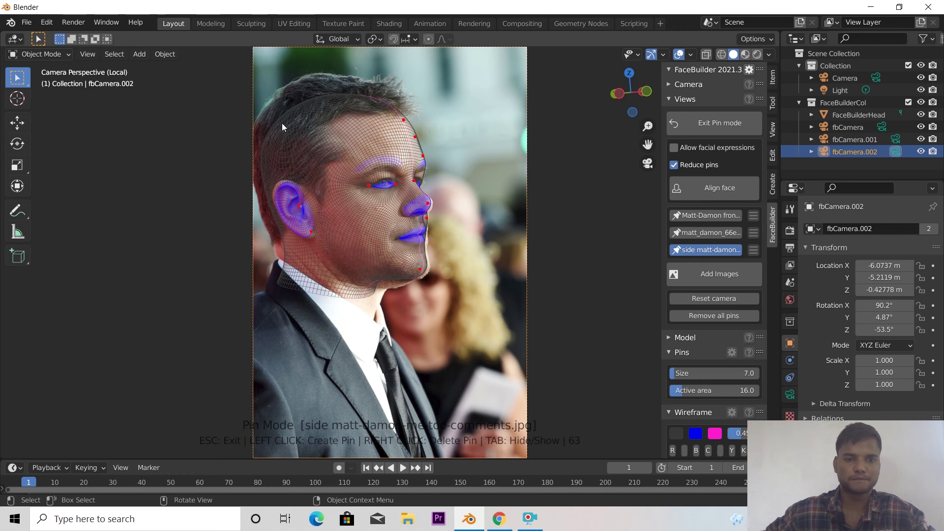
pyautogui.moveTo(283, 122); pyautogui.dragTo(274, 108)
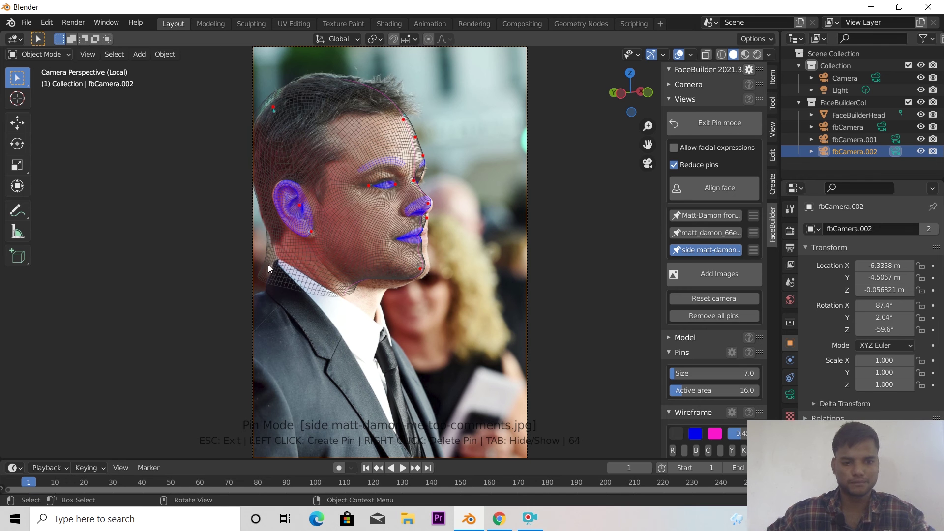
# Pin the neck, lips and chin onto the side-profile outline
pyautogui.moveTo(269, 265); pyautogui.dragTo(278, 269)
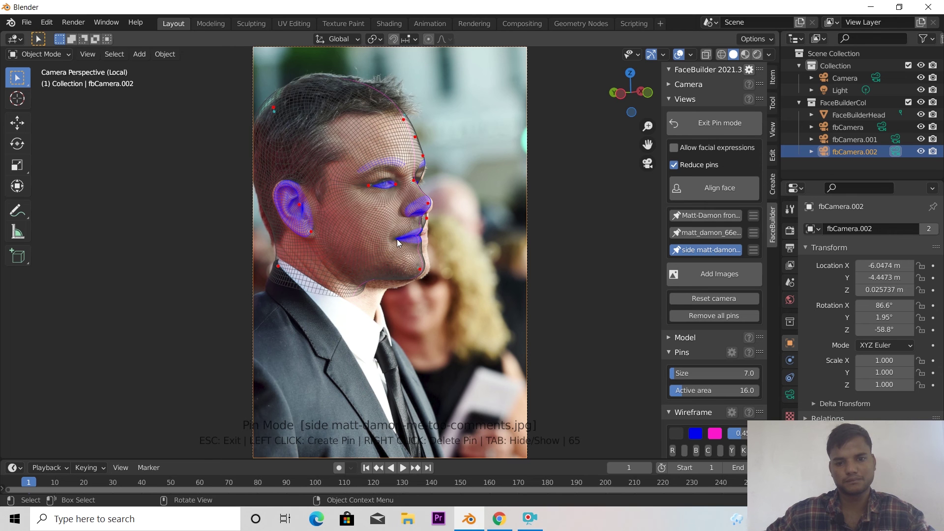
pyautogui.moveTo(418, 234); pyautogui.dragTo(427, 234)
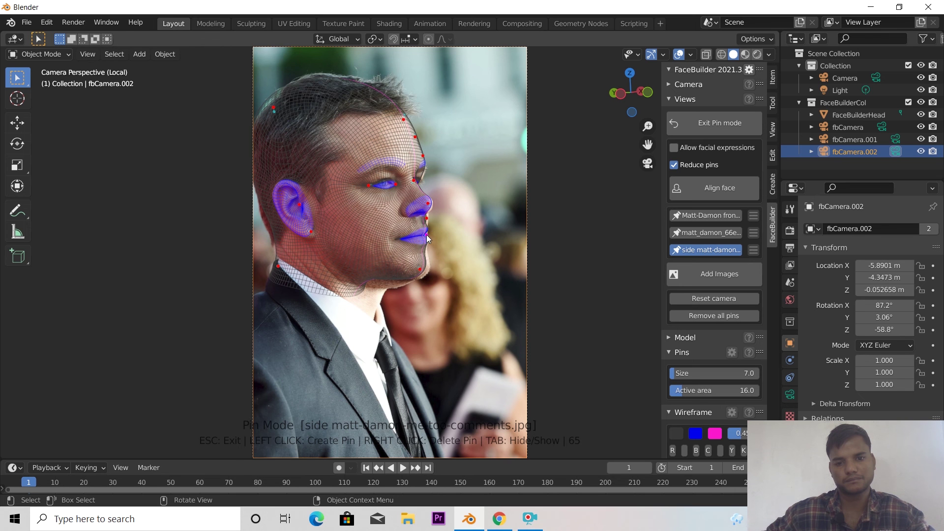
pyautogui.moveTo(420, 267); pyautogui.dragTo(427, 274)
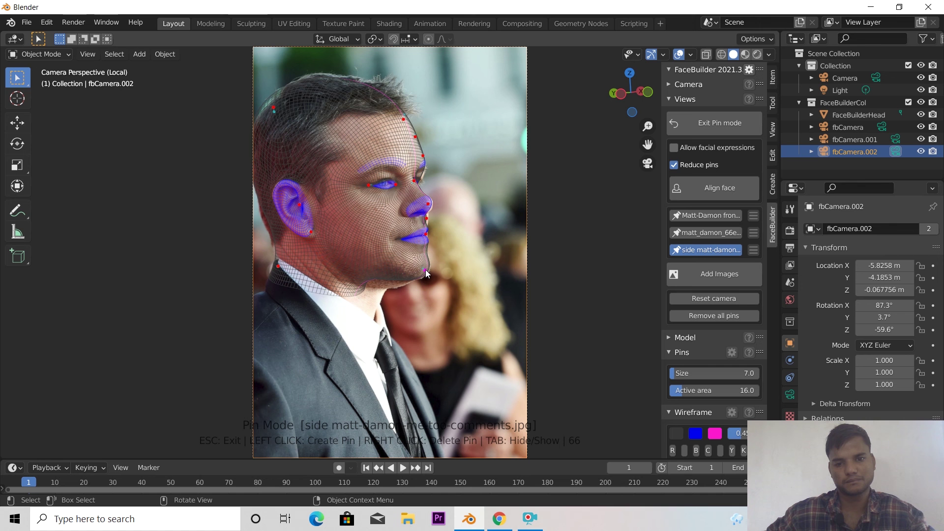
# Add and fine-tune pins at the nose tip and nose base to match the profile
pyautogui.click(428, 205)
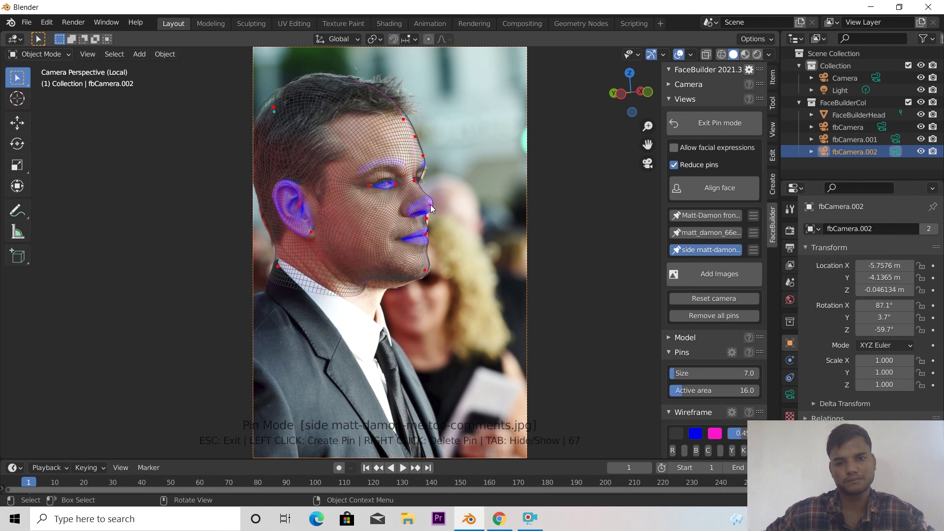
pyautogui.moveTo(430, 205); pyautogui.dragTo(430, 204)
pyautogui.click(410, 213)
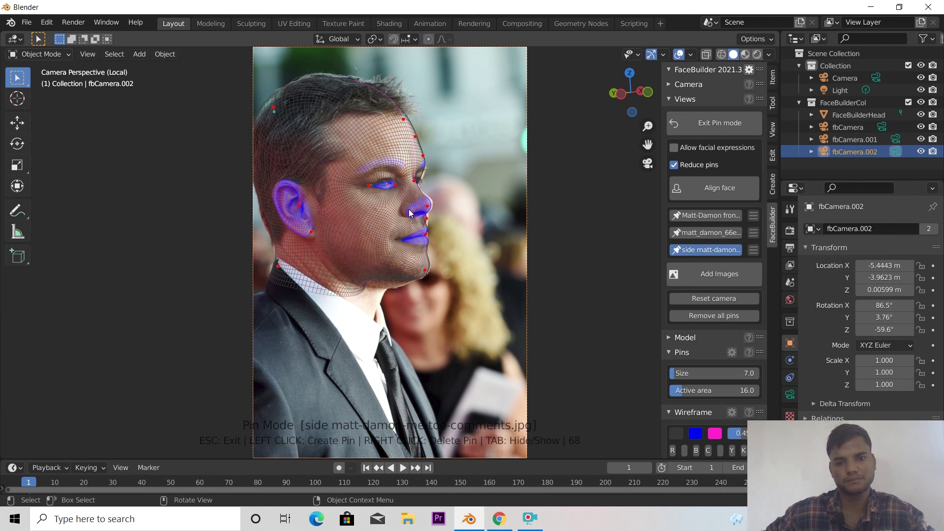
pyautogui.moveTo(410, 213); pyautogui.dragTo(405, 209)
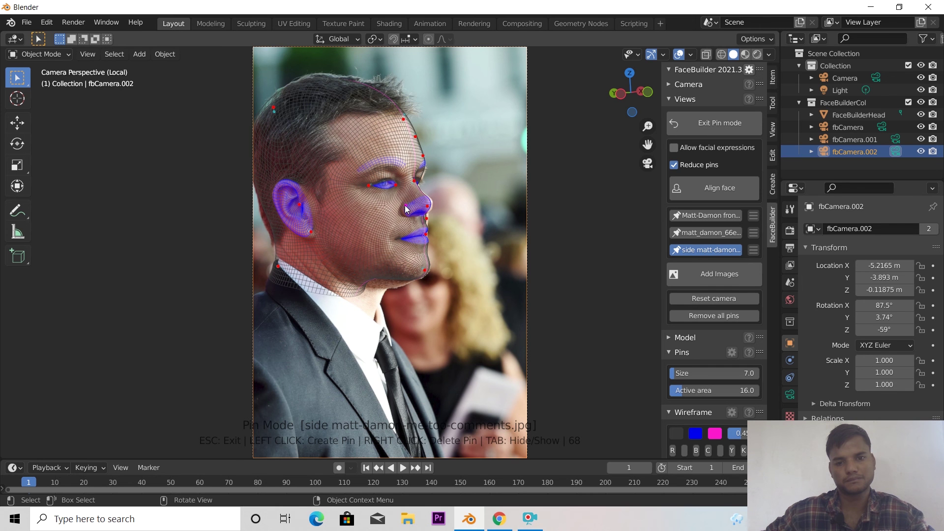
pyautogui.click(428, 207)
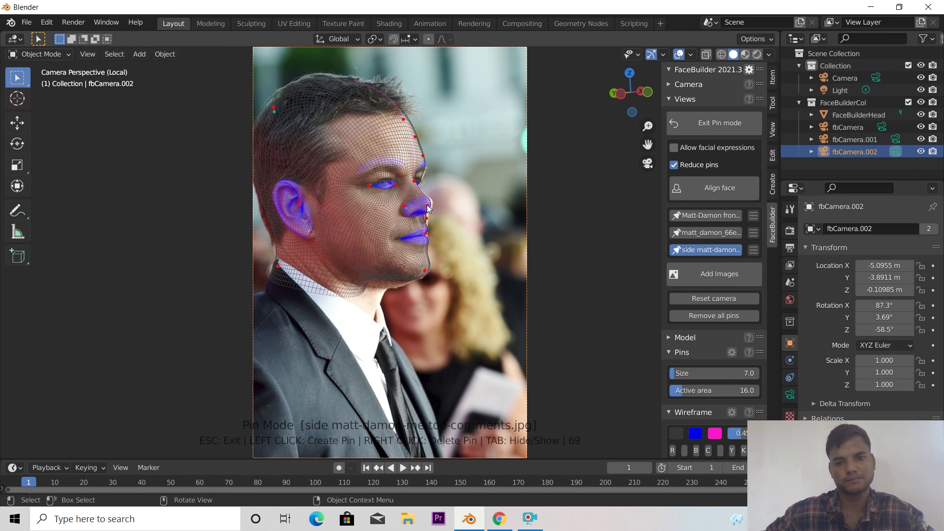
pyautogui.moveTo(429, 205); pyautogui.dragTo(430, 204)
pyautogui.click(405, 212)
pyautogui.moveTo(406, 213); pyautogui.dragTo(402, 213)
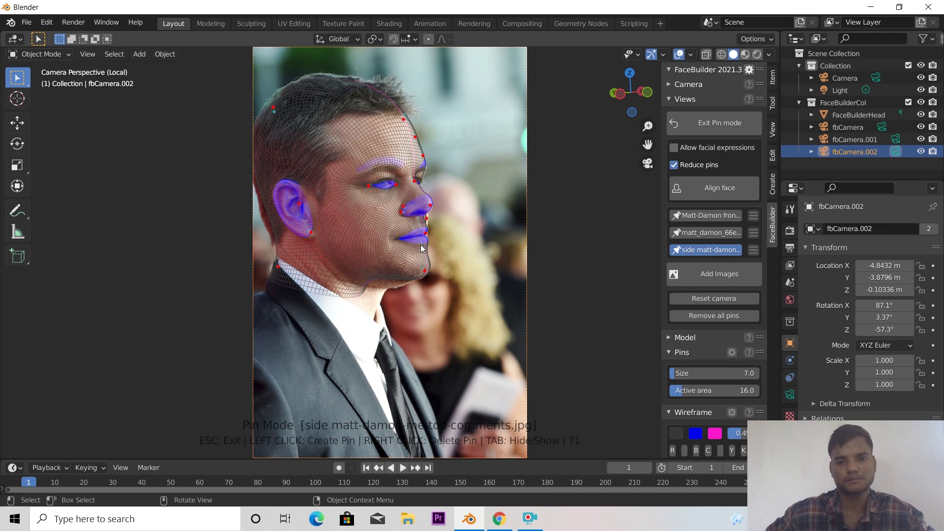
# Pin the upper lip, jaw and underside of the chin to the profile photo
pyautogui.click(427, 220)
pyautogui.moveTo(426, 217); pyautogui.dragTo(429, 218)
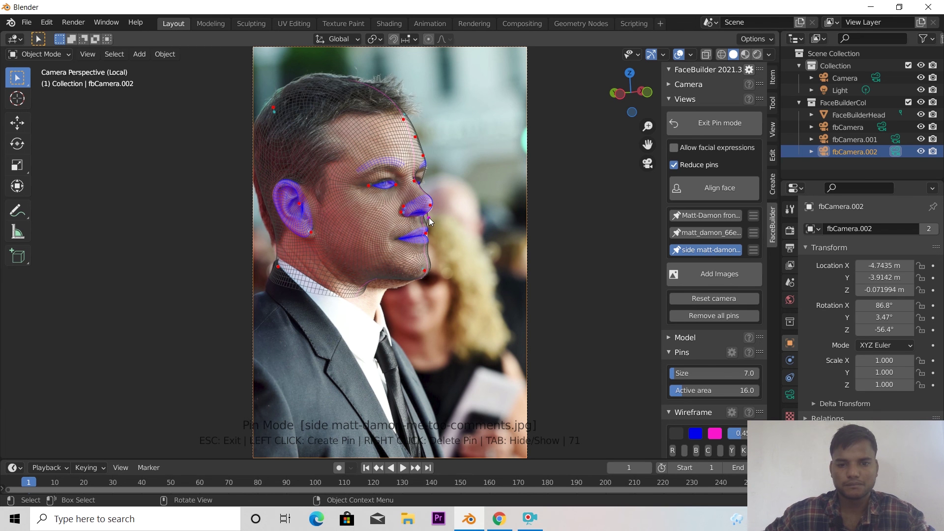
pyautogui.click(429, 218)
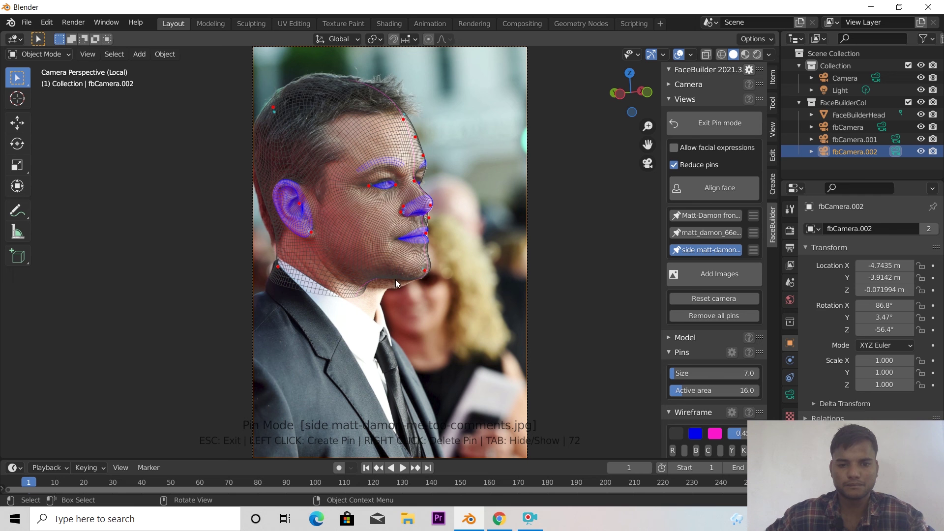
pyautogui.moveTo(390, 281); pyautogui.dragTo(379, 293)
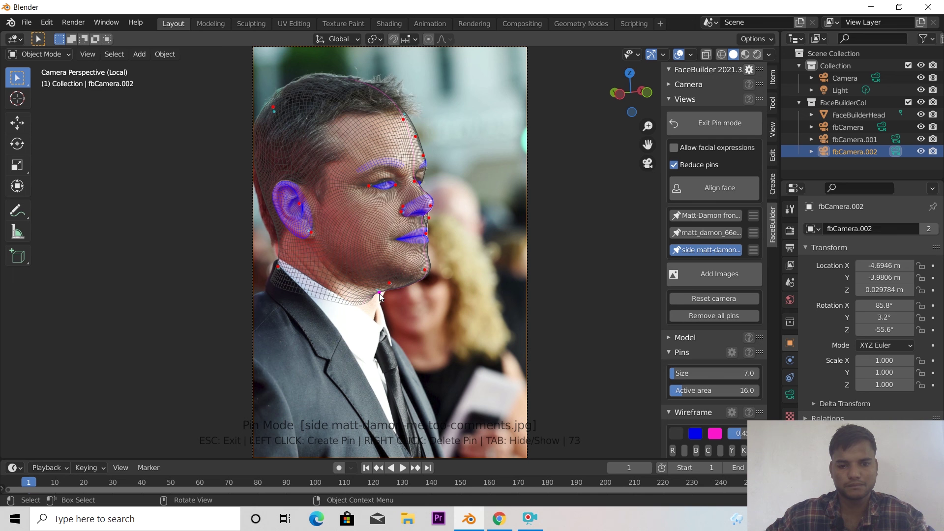
pyautogui.click(411, 281)
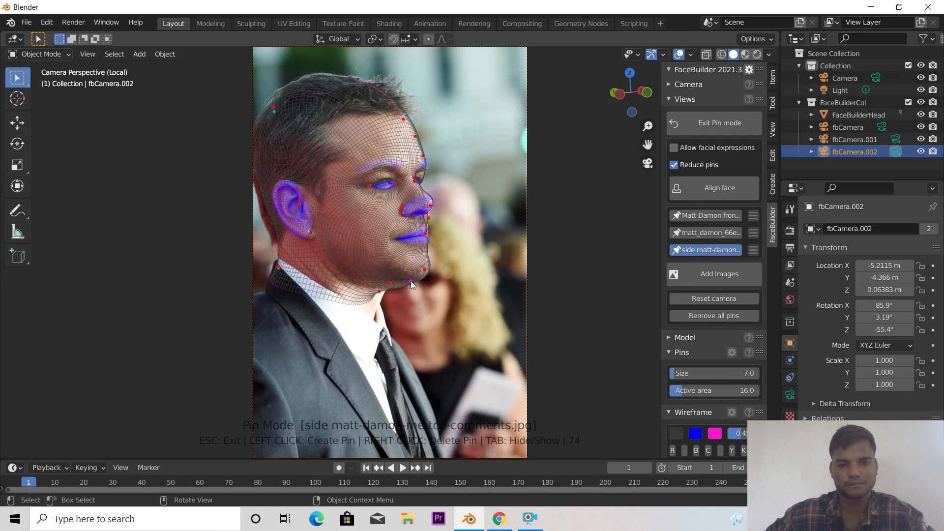
pyautogui.click(425, 261)
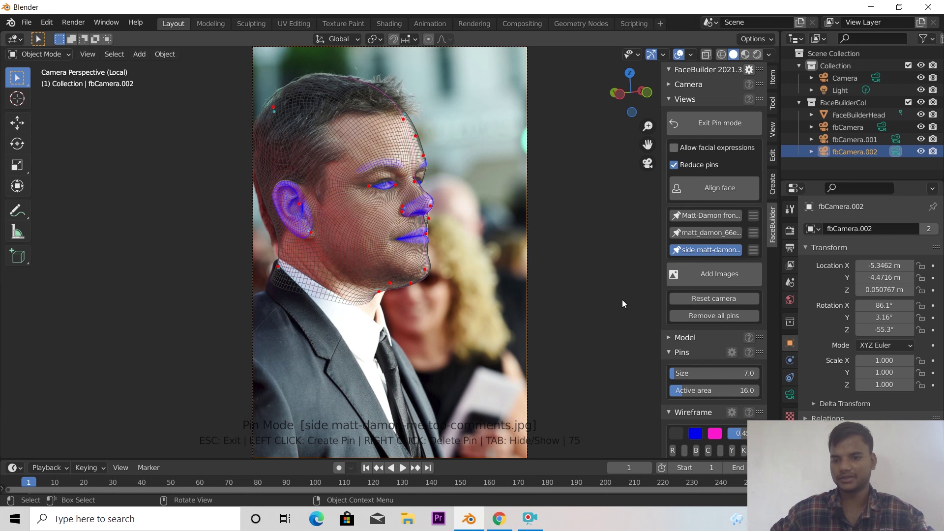
# Create the head's 2048×2048 texture from all three pinned photos in the Texture panel
pyautogui.scroll(-2, 687, 374)
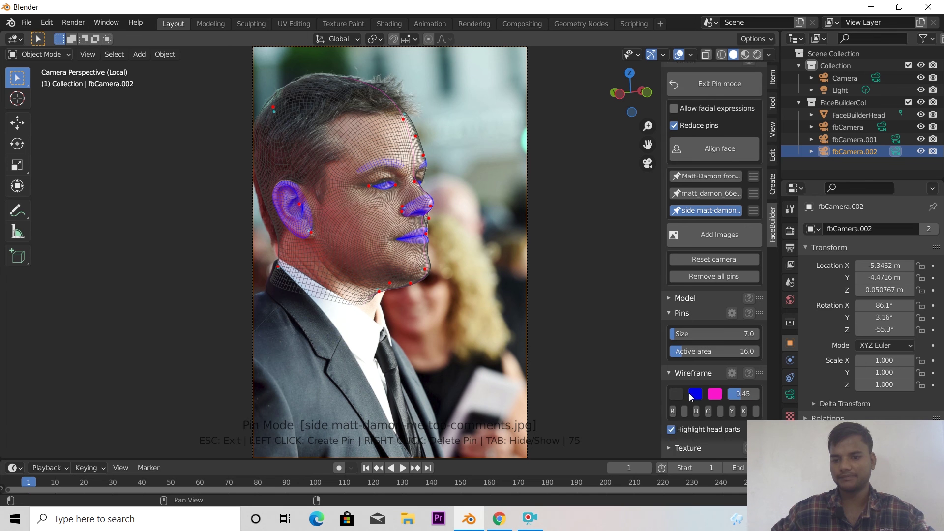
pyautogui.scroll(-3, 674, 408)
pyautogui.scroll(-1, 674, 409)
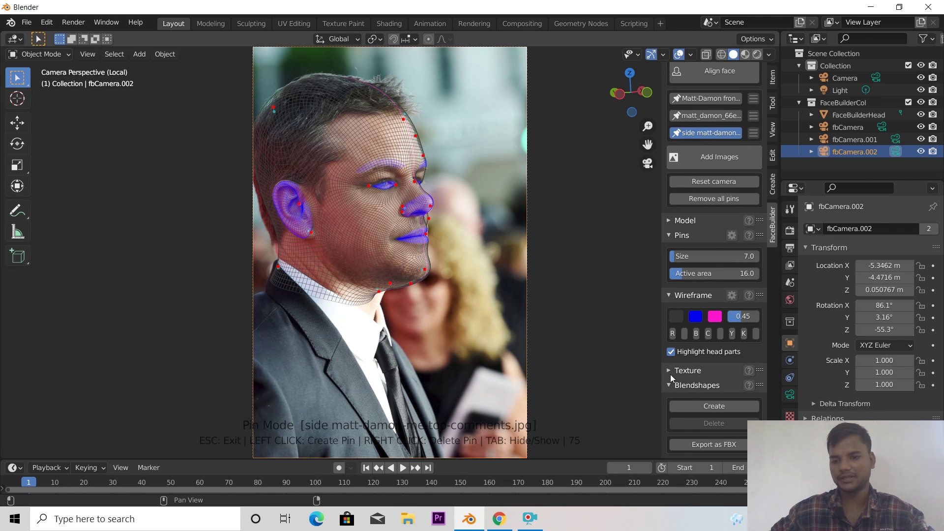
pyautogui.click(668, 371)
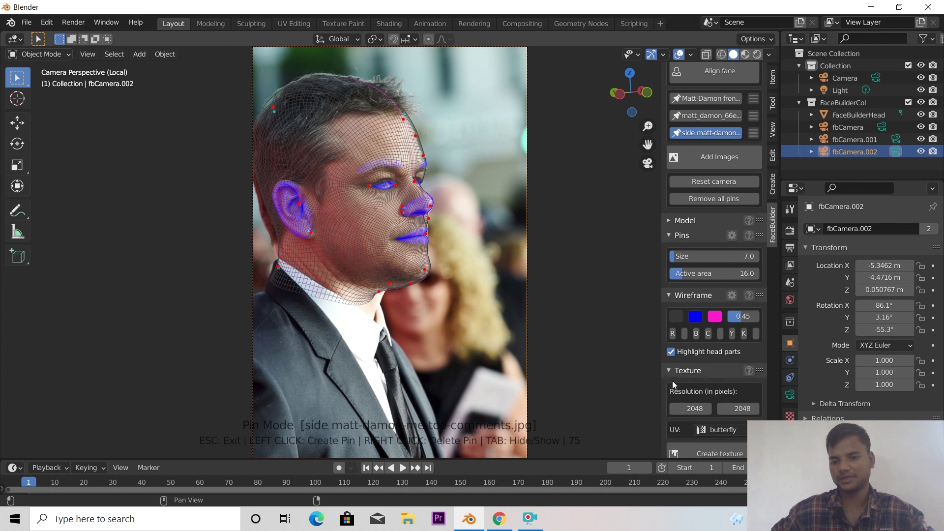
pyautogui.scroll(-4, 671, 382)
pyautogui.scroll(-1, 672, 382)
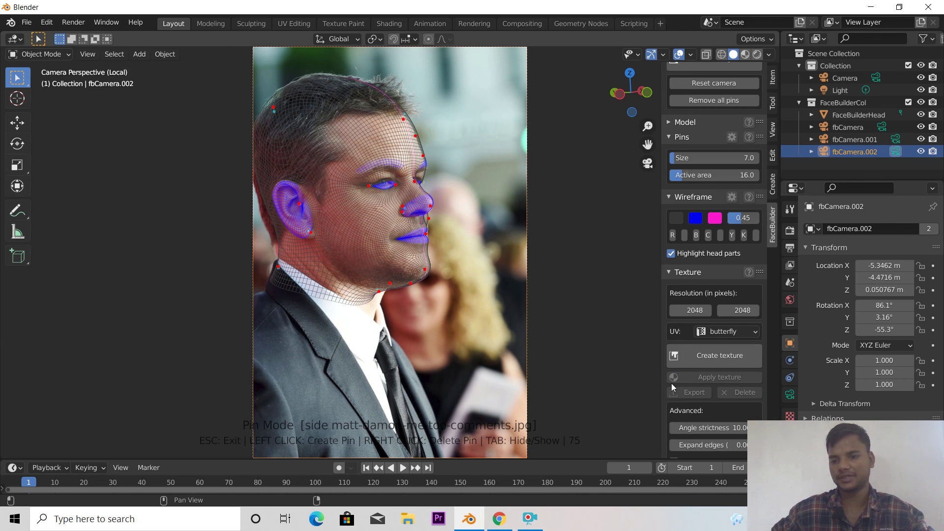
pyautogui.click(714, 357)
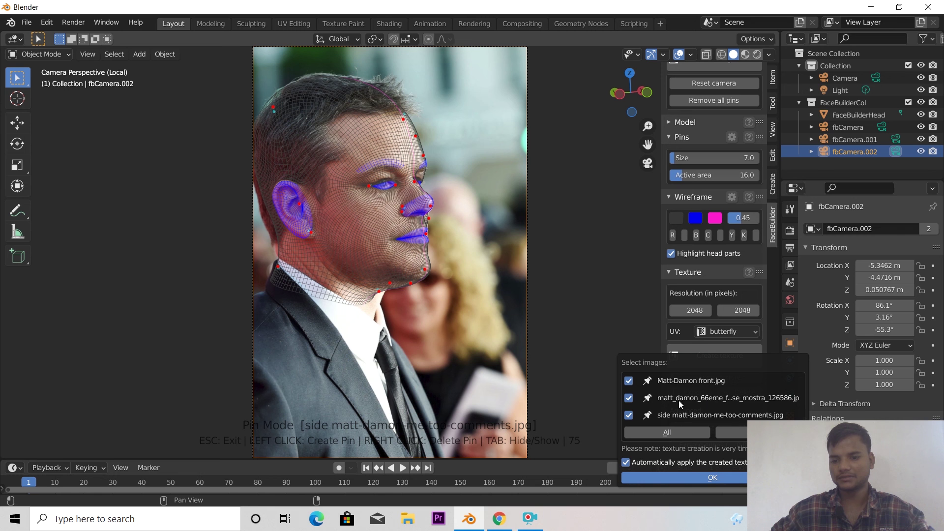
pyautogui.click(718, 476)
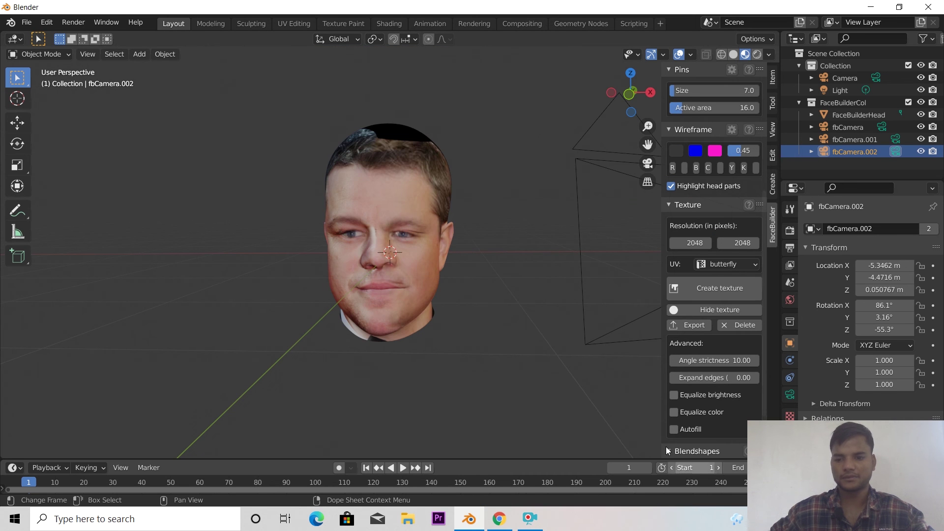
pyautogui.scroll(1, 367, 210)
pyautogui.scroll(2, 368, 210)
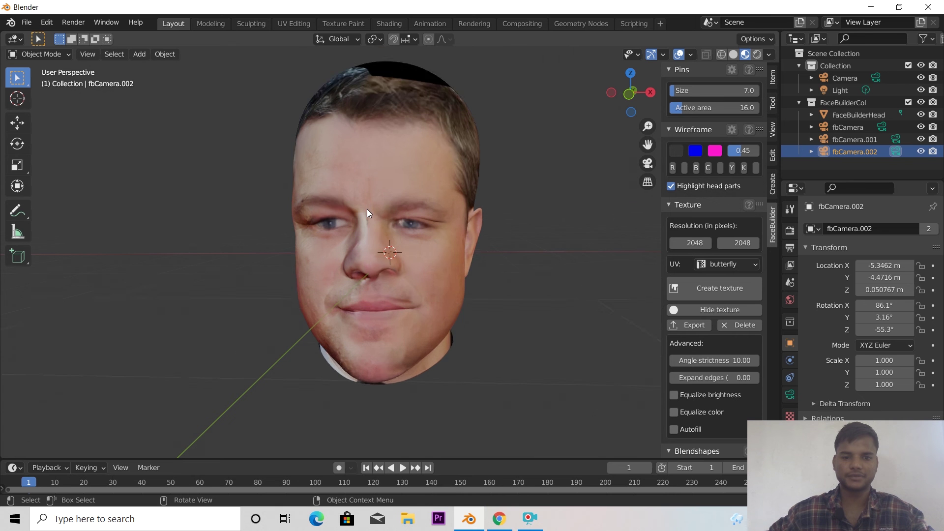
pyautogui.moveTo(467, 313)
pyautogui.mouseDown(button='middle')
pyautogui.moveTo(494, 298)
pyautogui.moveTo(519, 301)
pyautogui.mouseUp(button='middle')
pyautogui.moveTo(550, 298)
pyautogui.mouseDown(button='middle')
pyautogui.moveTo(564, 307)
pyautogui.moveTo(426, 294)
pyautogui.moveTo(499, 300)
pyautogui.moveTo(479, 301)
pyautogui.mouseUp(button='middle')
pyautogui.scroll(-1, 467, 295)
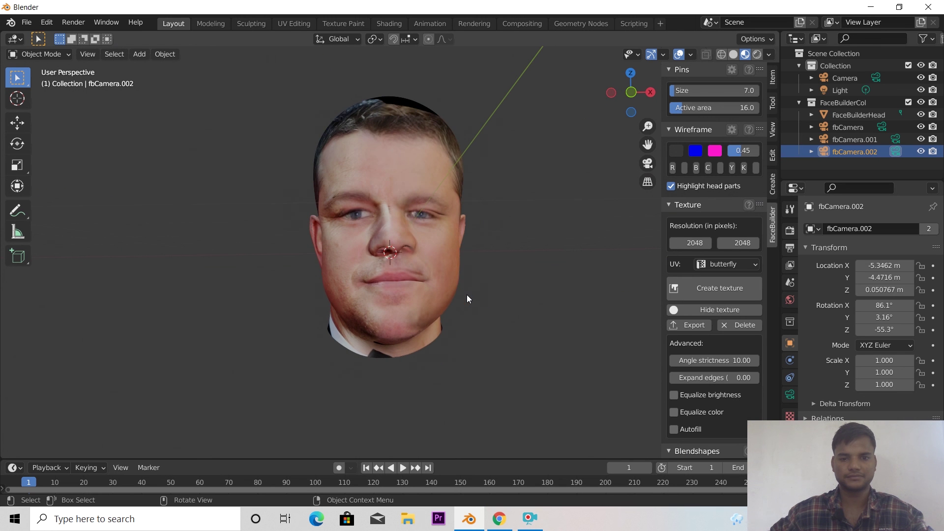
pyautogui.scroll(-1, 466, 295)
pyautogui.moveTo(449, 316)
pyautogui.mouseDown(button='middle')
pyautogui.moveTo(385, 314)
pyautogui.moveTo(424, 228)
pyautogui.mouseUp(button='middle')
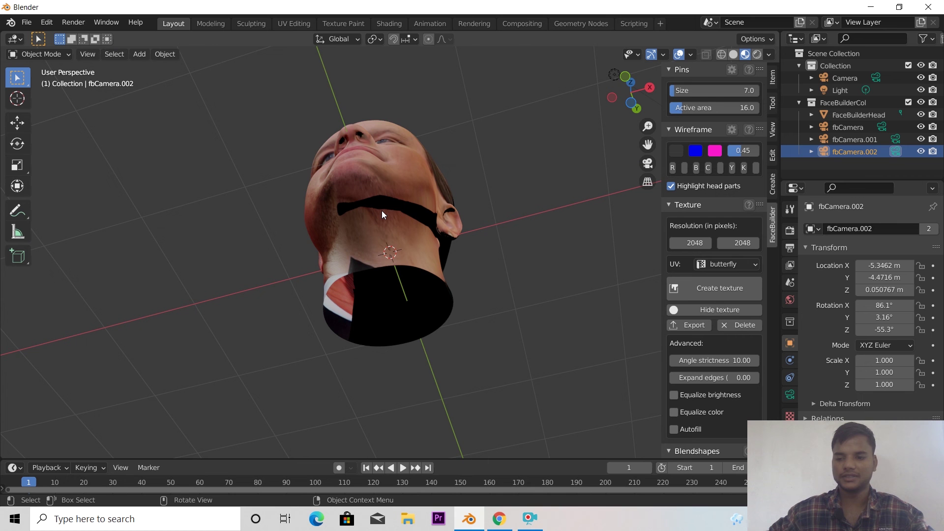
pyautogui.moveTo(379, 214)
pyautogui.mouseDown(button='middle')
pyautogui.moveTo(406, 238)
pyautogui.moveTo(339, 302)
pyautogui.moveTo(426, 302)
pyautogui.moveTo(432, 291)
pyautogui.moveTo(442, 302)
pyautogui.moveTo(435, 302)
pyautogui.mouseUp(button='middle')
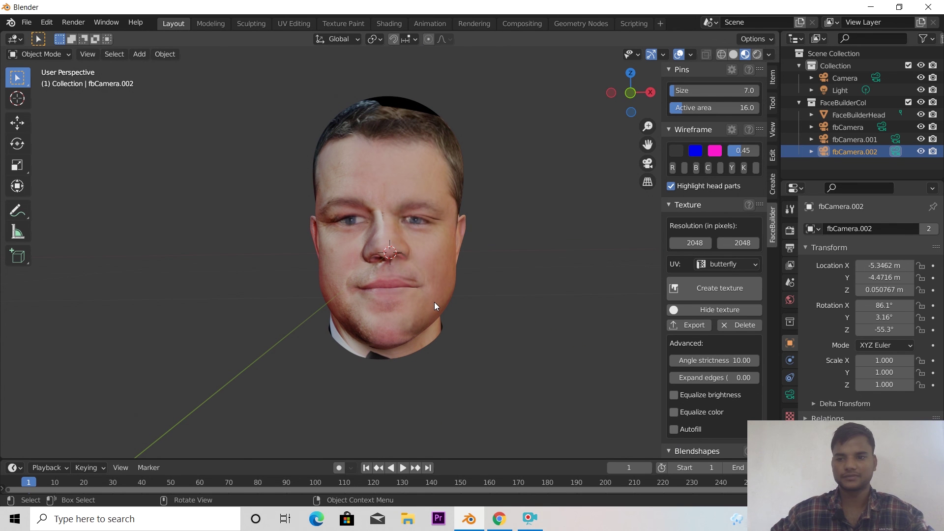